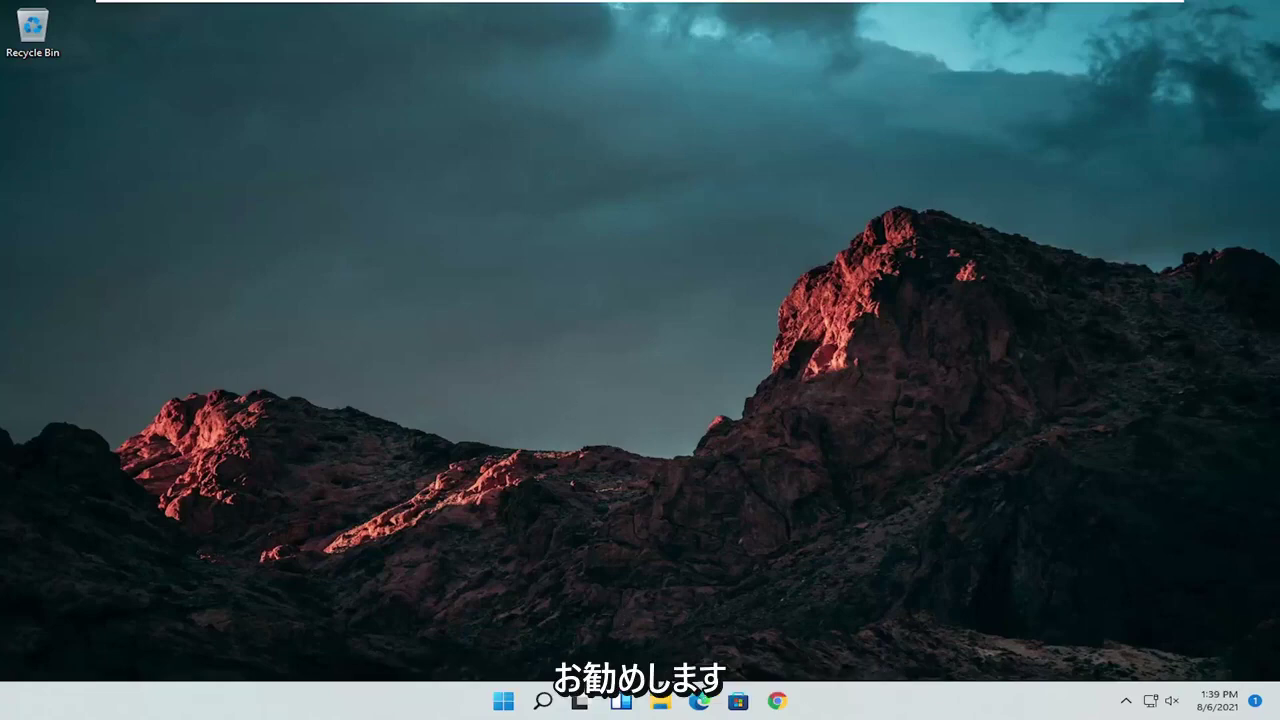
Find and open Control Panel through Windows search and view its items as large icons
{"action": "left_click", "coordinate": [543, 701]}
{"action": "type", "text": "co"}
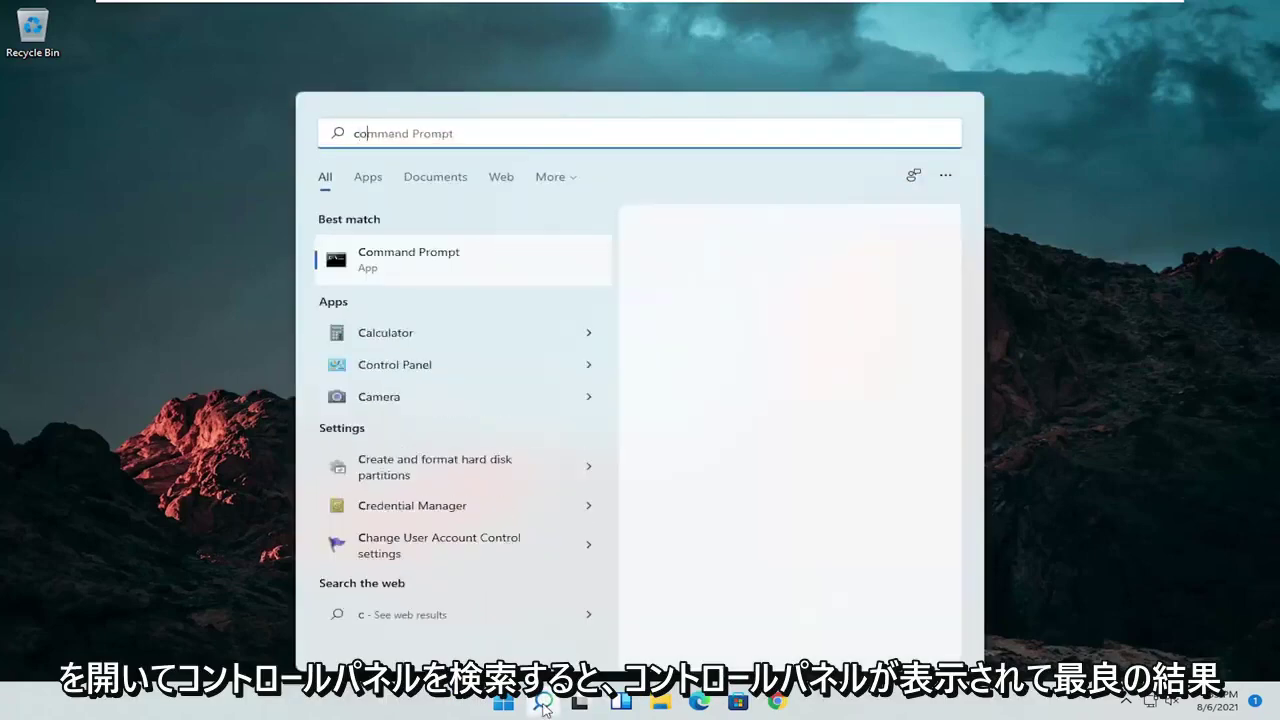
{"action": "type", "text": "ntrol panel"}
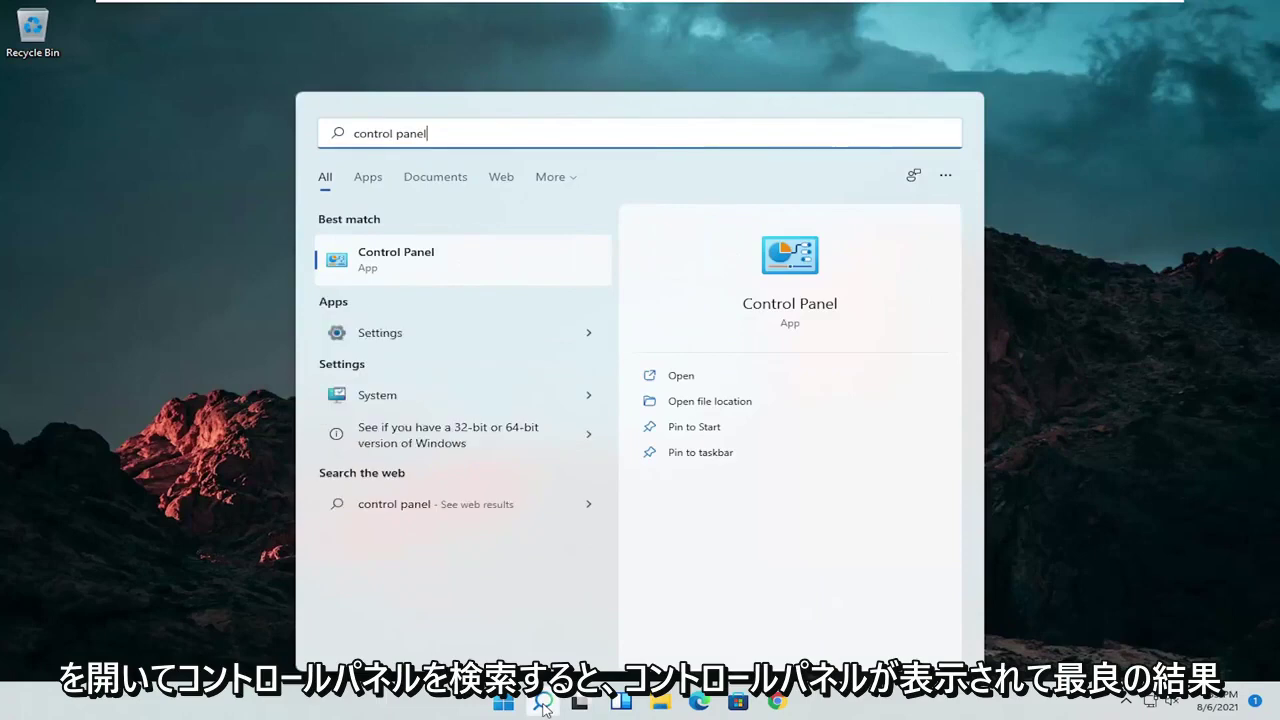
{"action": "left_click", "coordinate": [440, 260]}
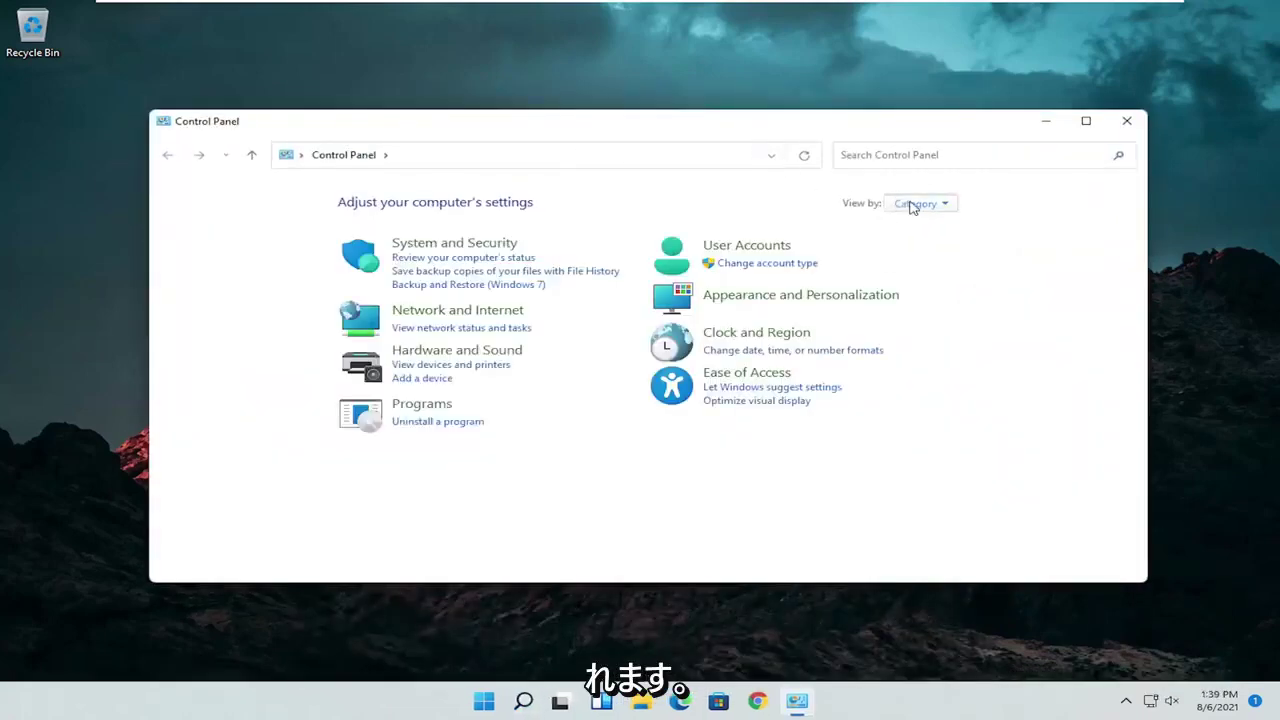
{"action": "left_click", "coordinate": [912, 204]}
{"action": "left_click", "coordinate": [930, 248]}
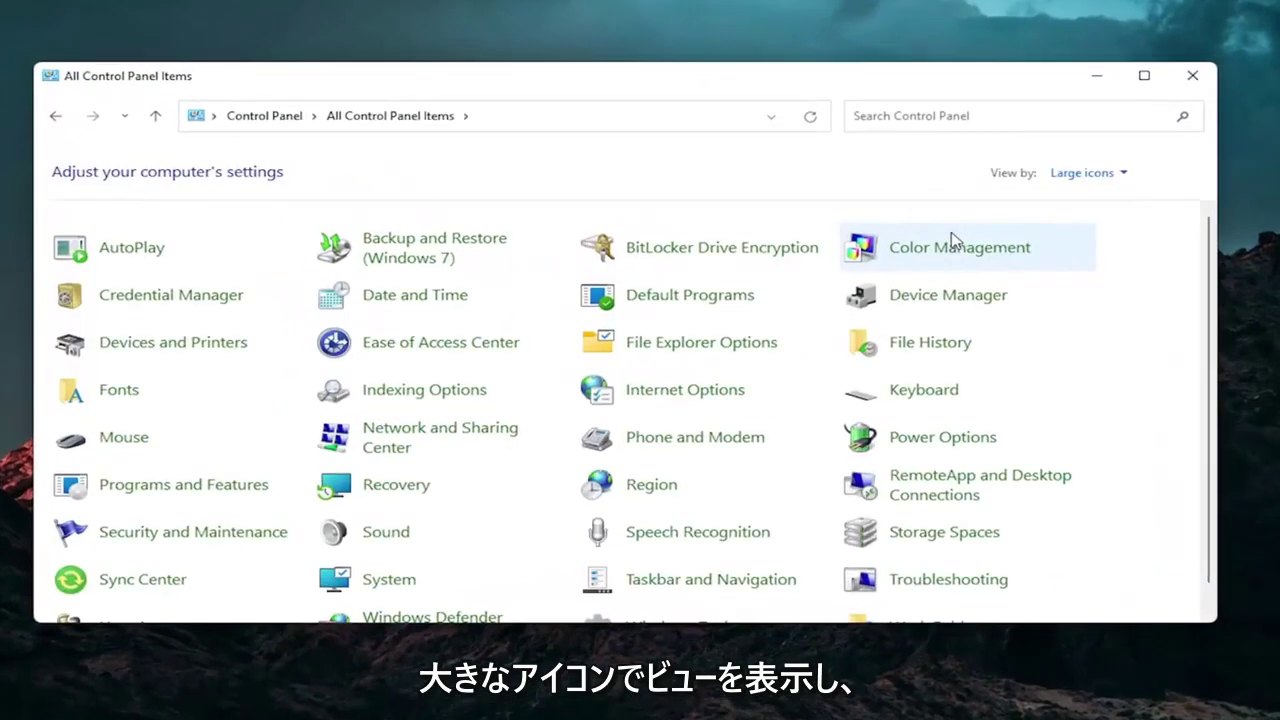
Open the Mouse properties from Control Panel, examine the button settings, and close the dialog without changes
{"action": "left_click", "coordinate": [121, 440]}
{"action": "left_click_drag", "start_coordinate": [264, 92], "coordinate": [668, 131]}
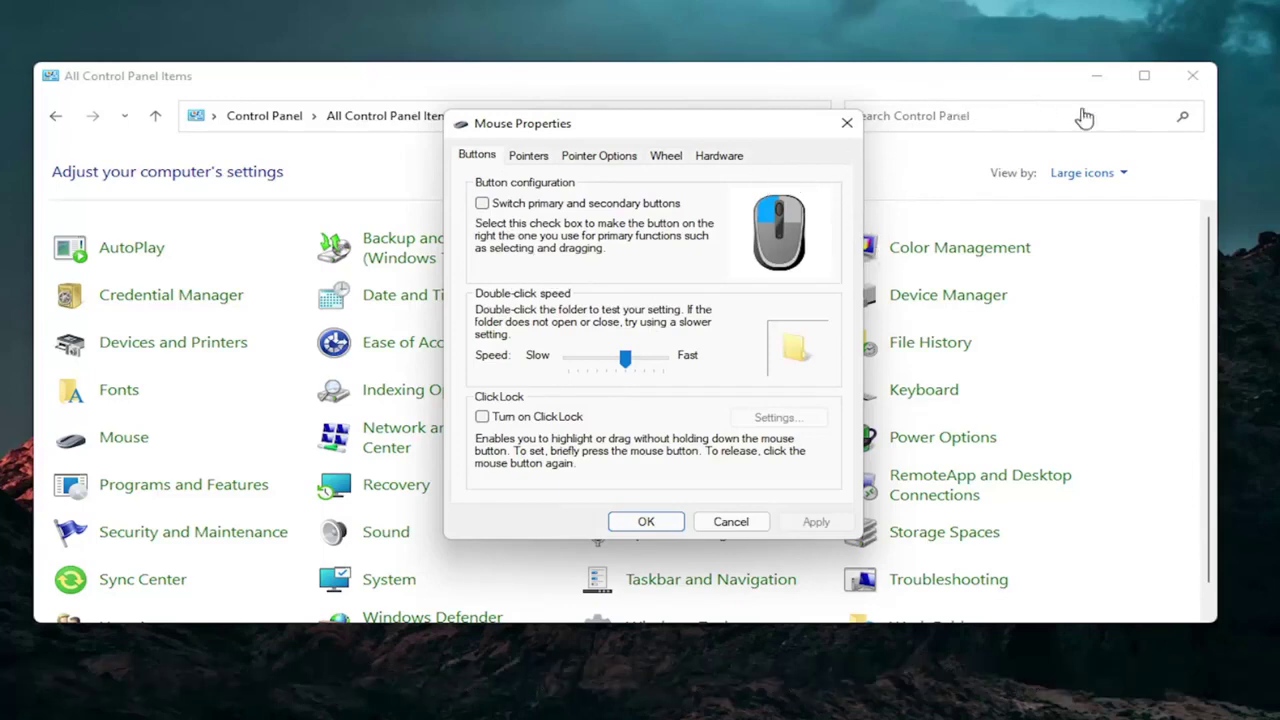
{"action": "left_click", "coordinate": [847, 123]}
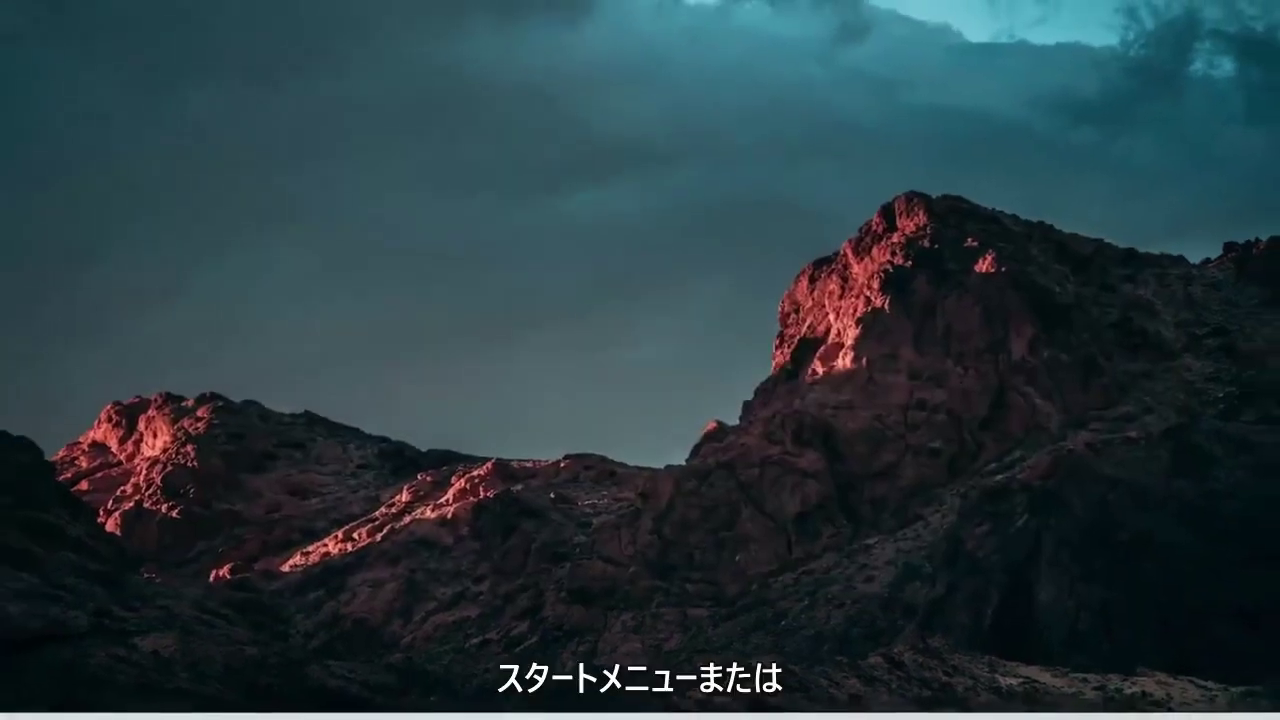
Open Device Manager through Windows search and expand the Mice and other pointing devices category
{"action": "left_click", "coordinate": [543, 703]}
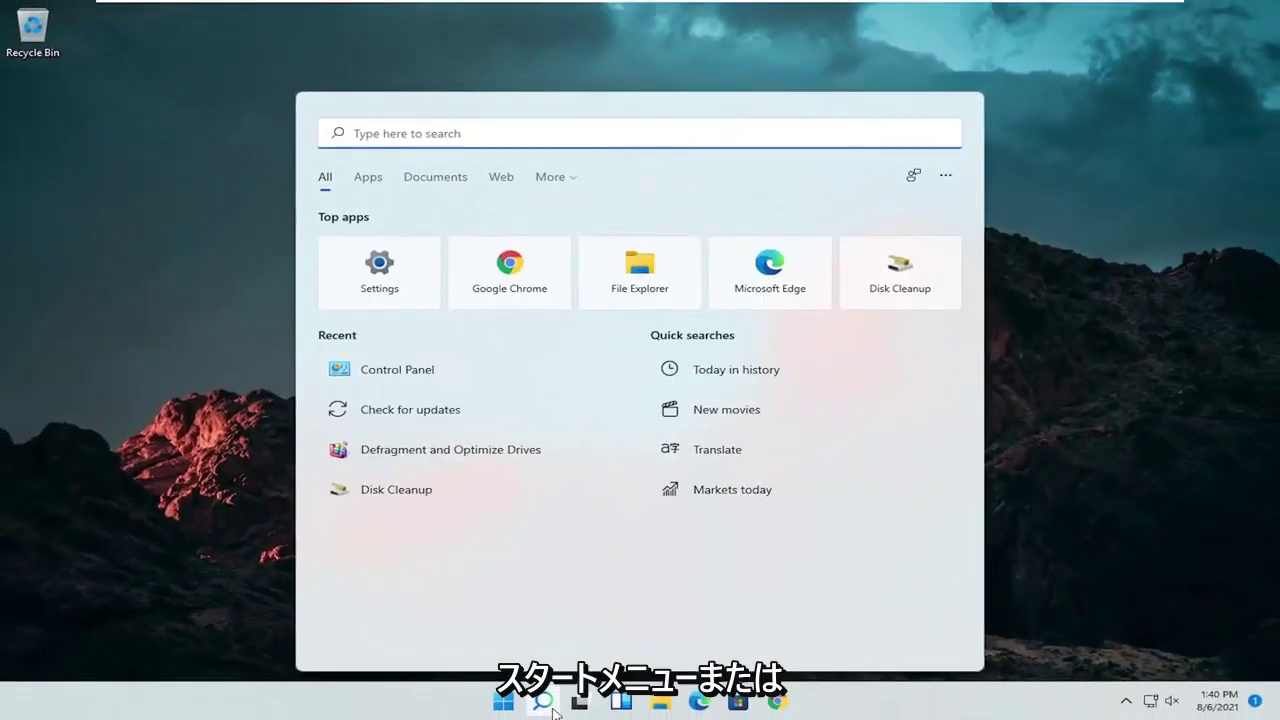
{"action": "type", "text": "devic"}
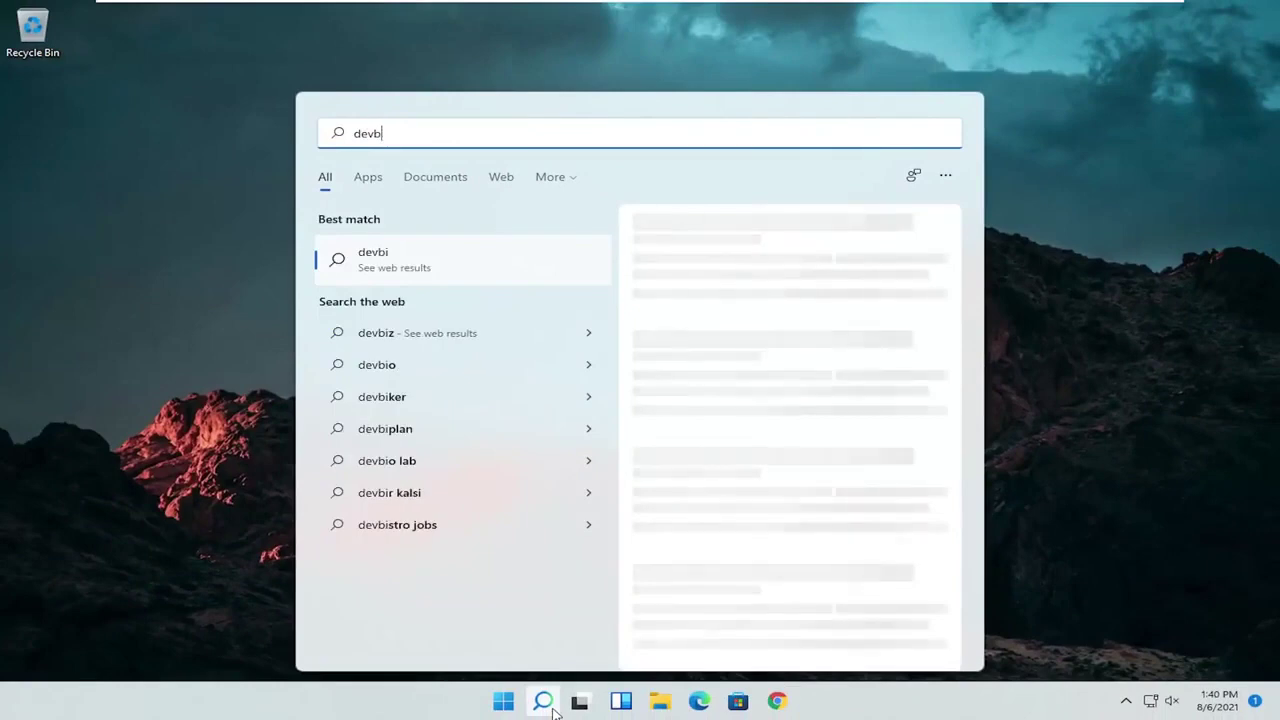
{"action": "type", "text": "e manager"}
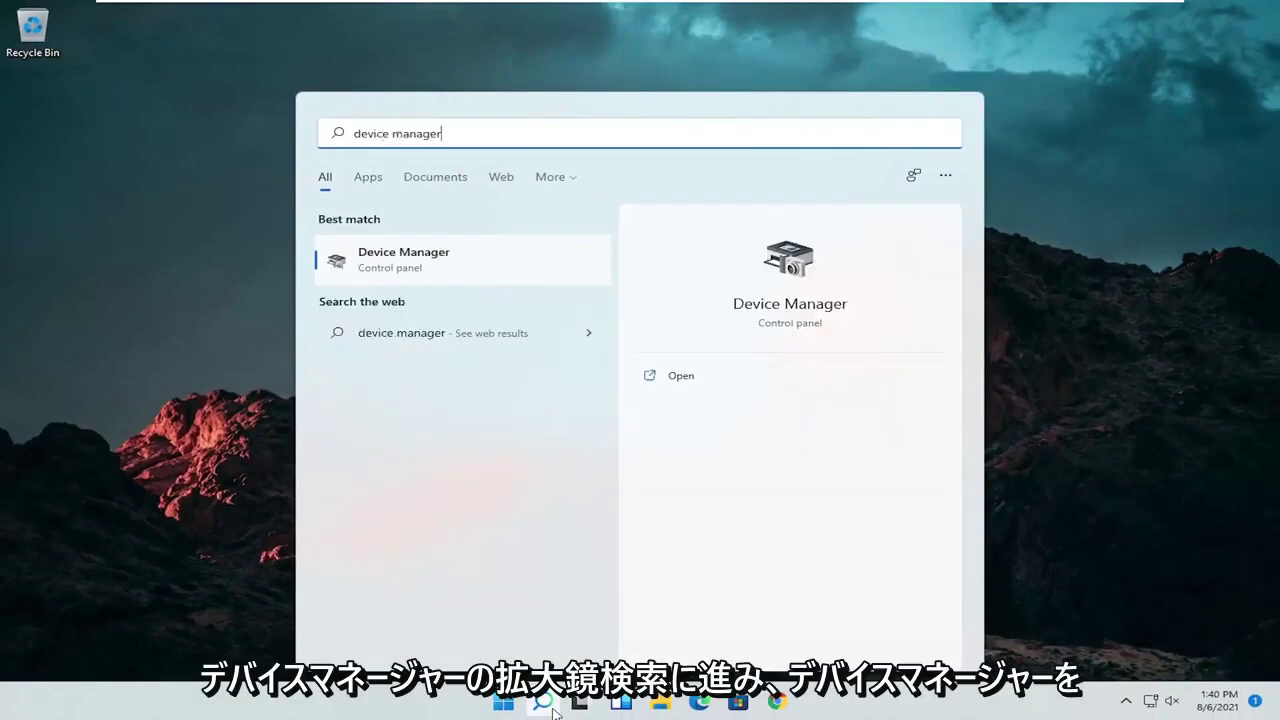
{"action": "left_click", "coordinate": [397, 261]}
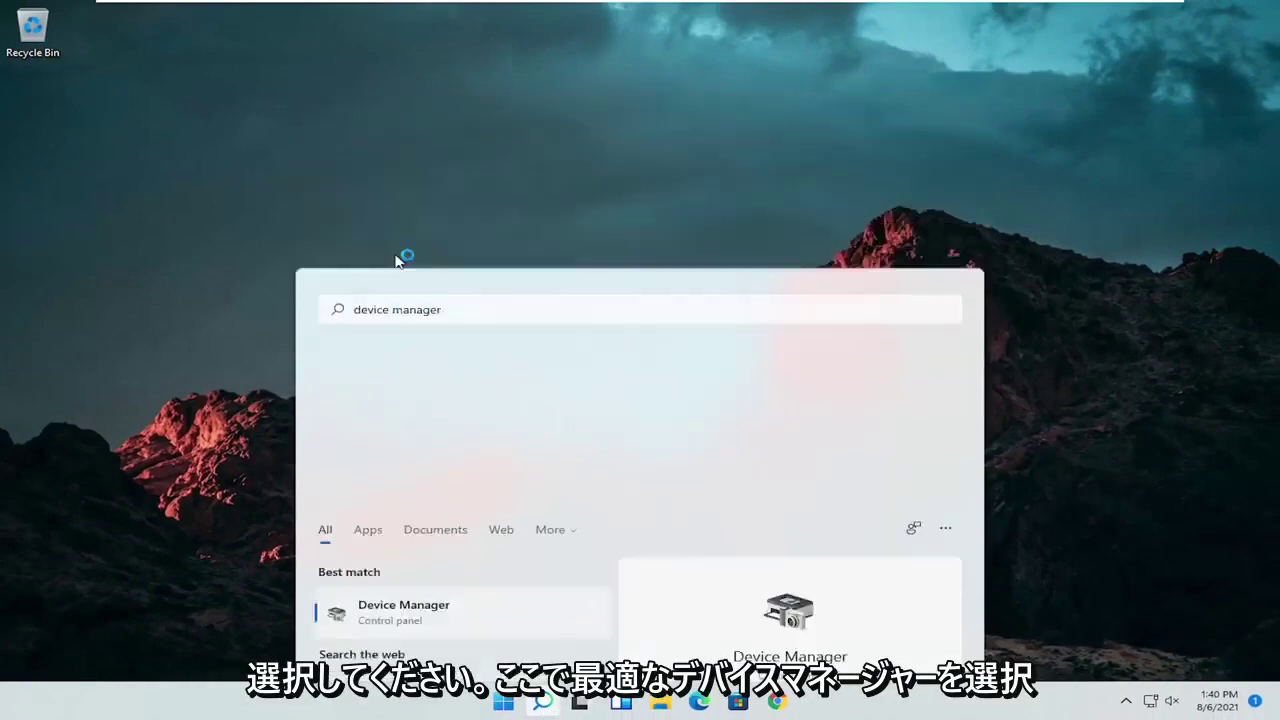
{"action": "left_click_drag", "start_coordinate": [388, 57], "coordinate": [443, 63]}
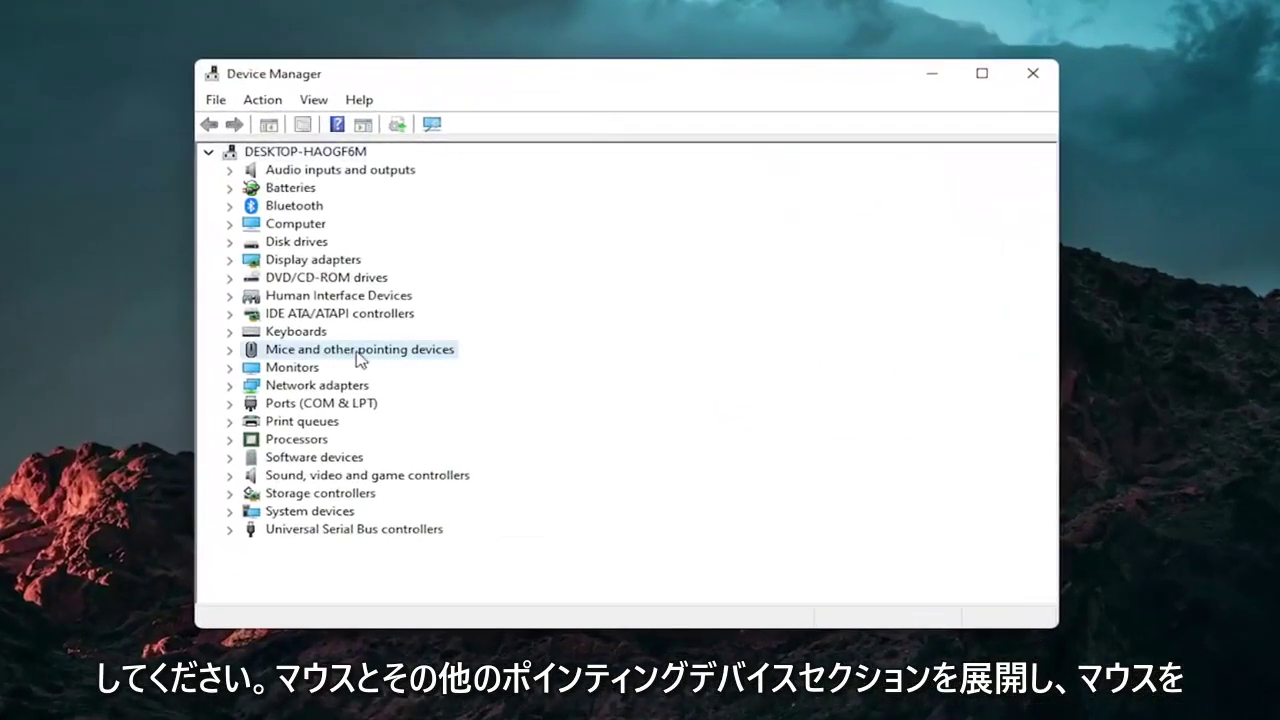
{"action": "double_click", "coordinate": [358, 356]}
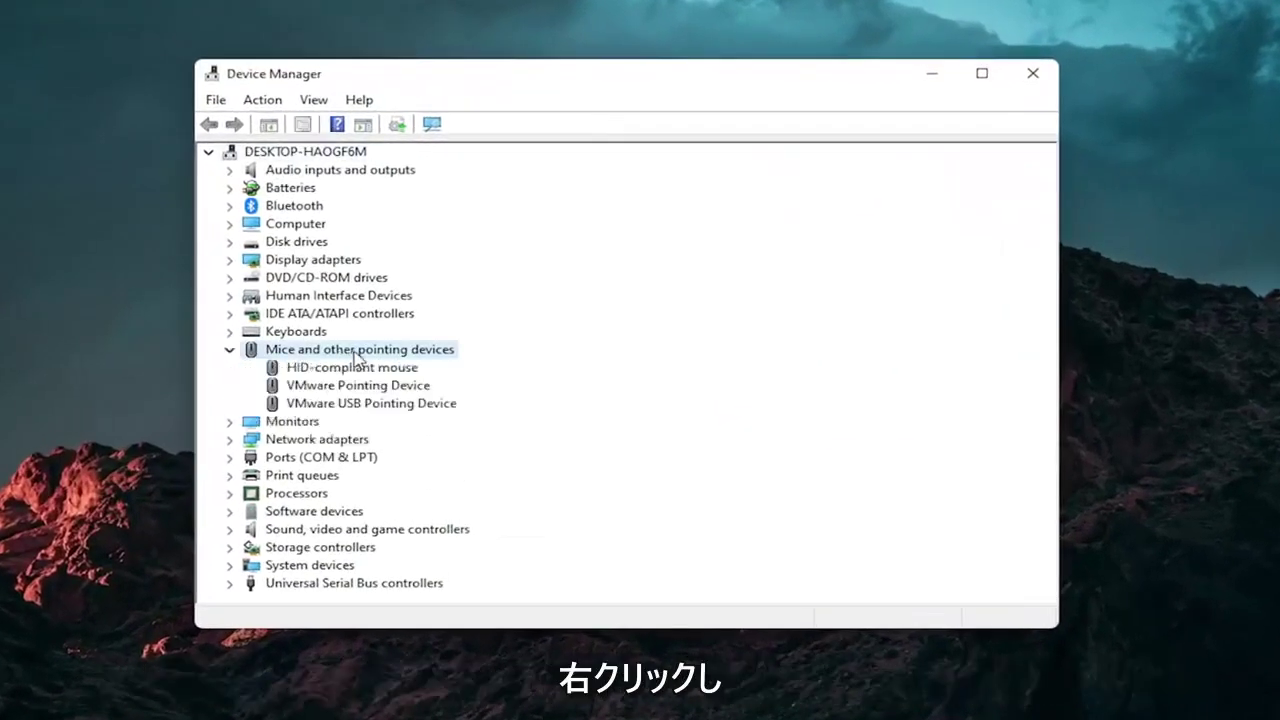
Start a manual driver update for the HID-compliant mouse, choosing from the list of available drivers on the computer
{"action": "left_click", "coordinate": [354, 368]}
{"action": "right_click", "coordinate": [355, 370]}
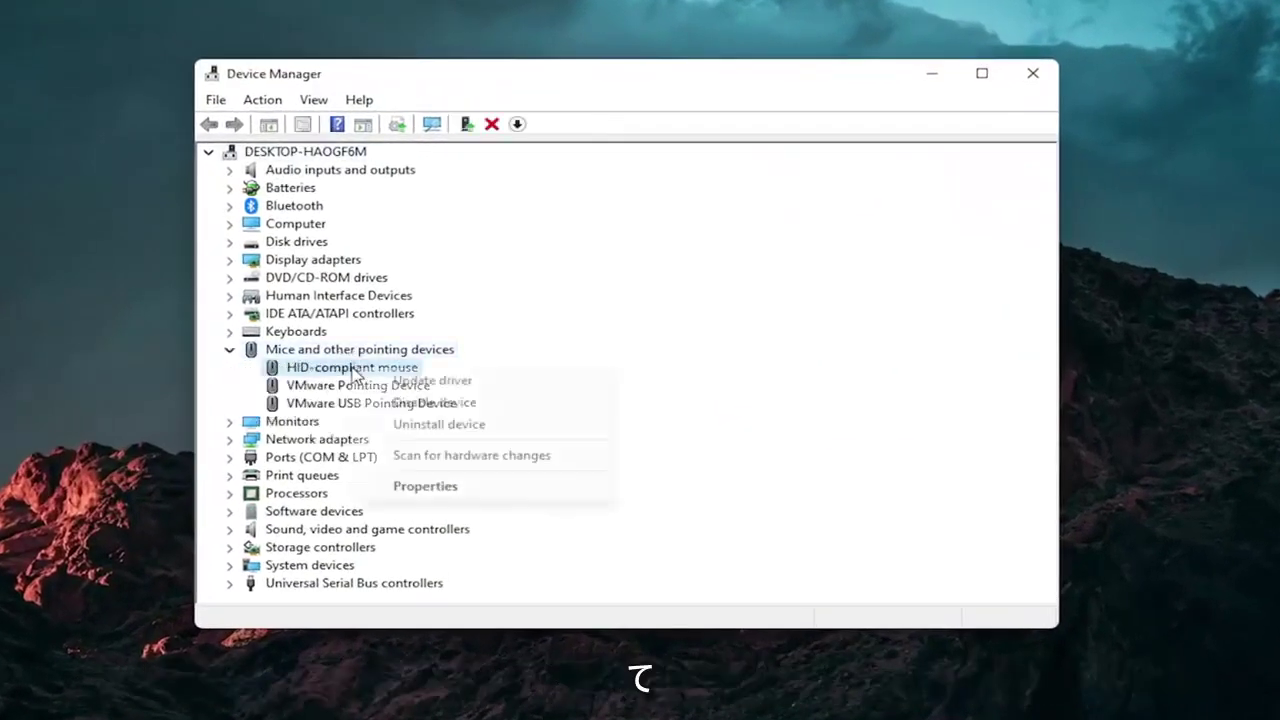
{"action": "left_click", "coordinate": [467, 382]}
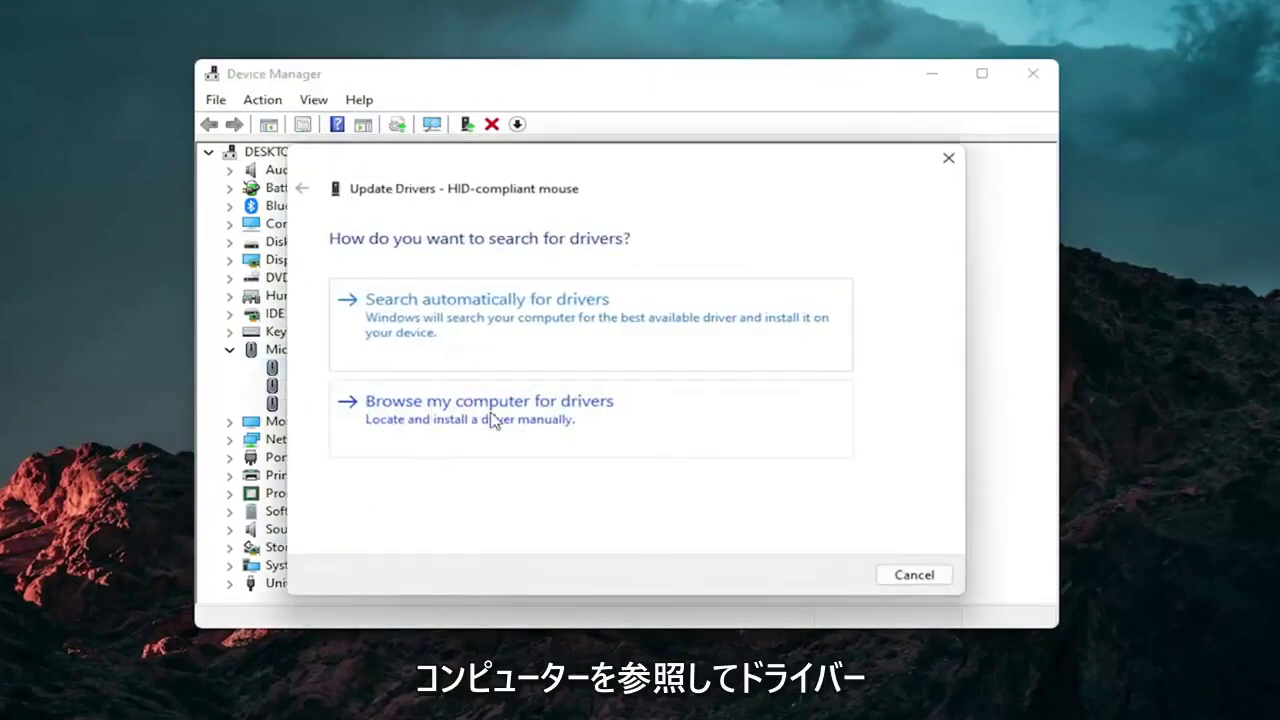
{"action": "left_click", "coordinate": [493, 420]}
{"action": "left_click", "coordinate": [432, 462]}
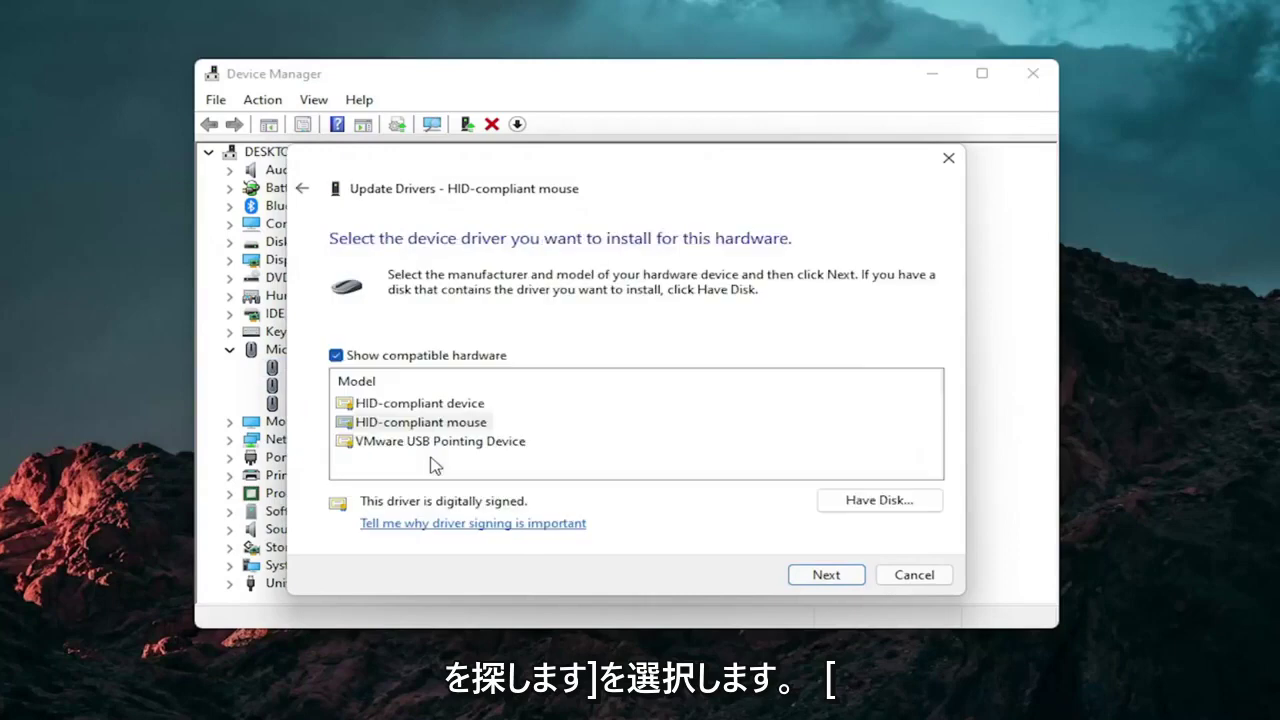
{"action": "left_click", "coordinate": [302, 188]}
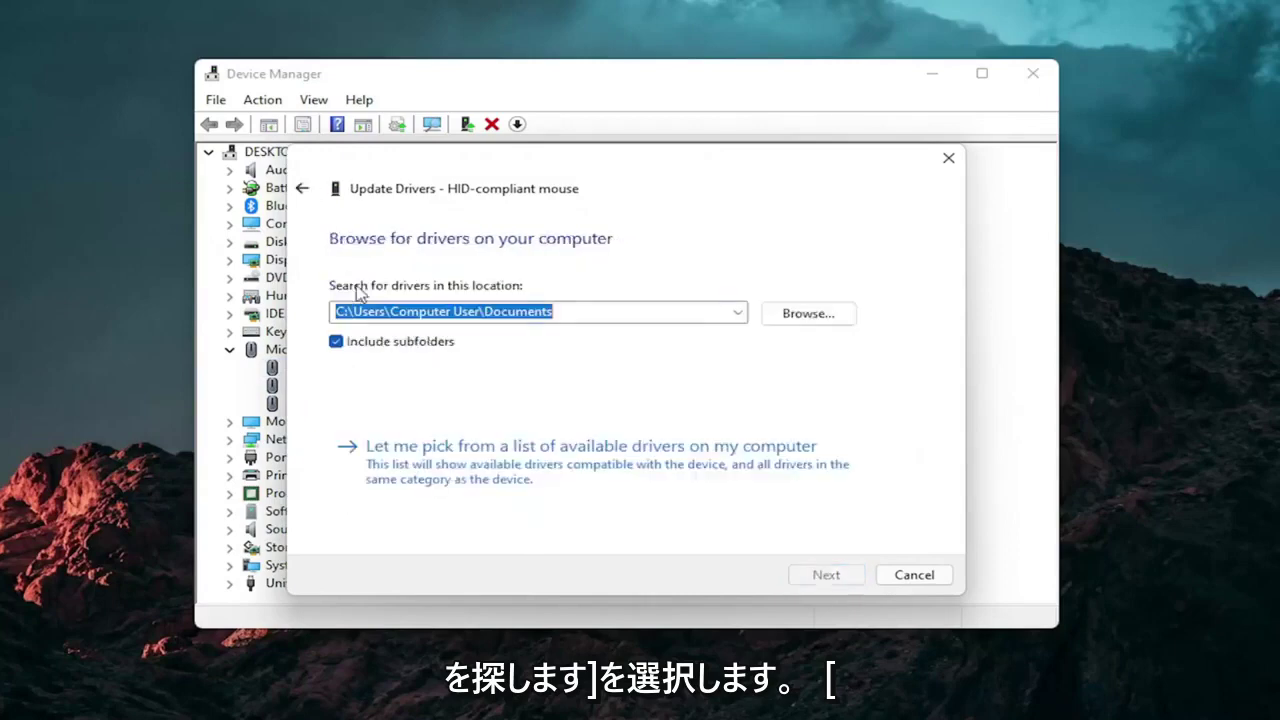
{"action": "left_click", "coordinate": [576, 465]}
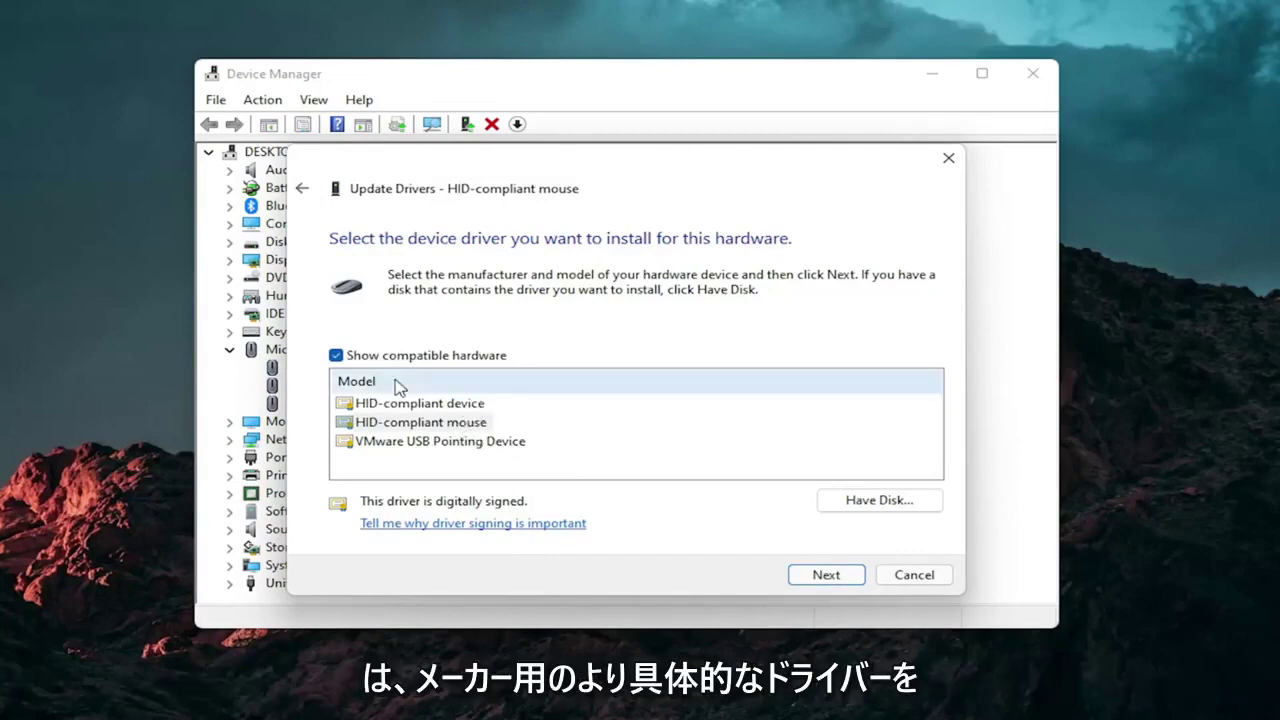
Install the selected HID-compliant mouse driver, collapse the pointing devices category, and close Device Manager
{"action": "left_click", "coordinate": [824, 574]}
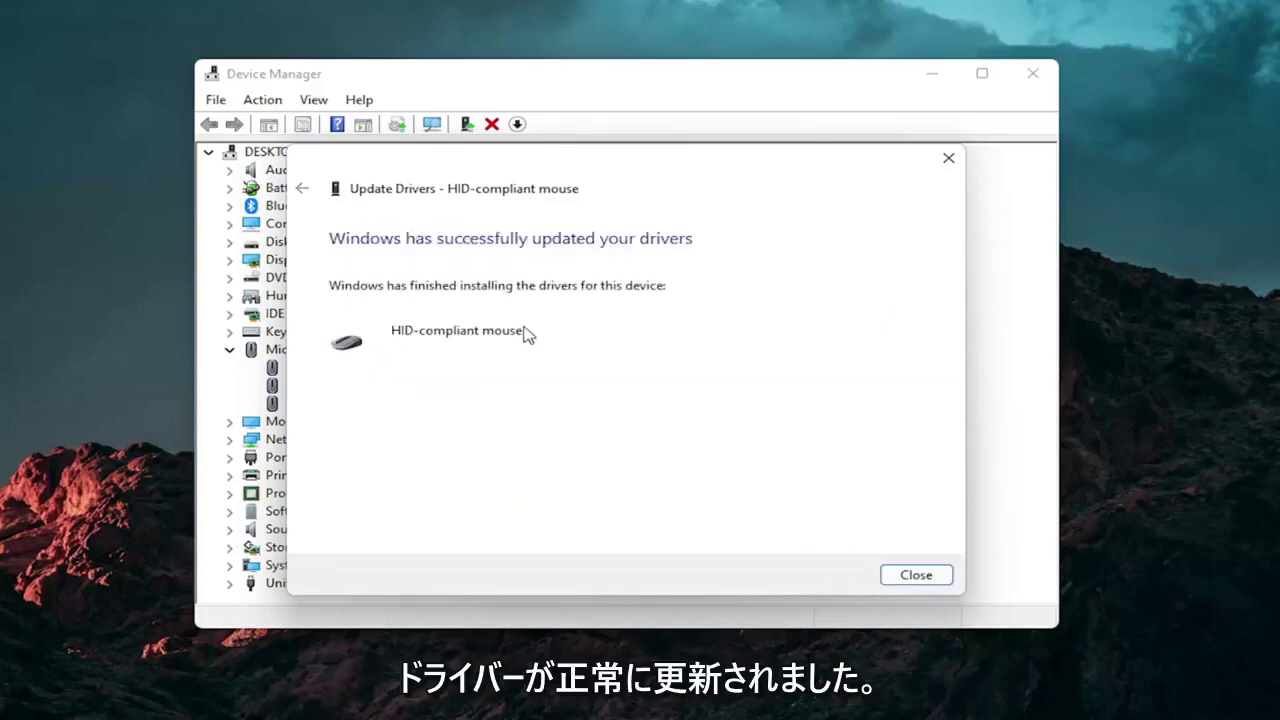
{"action": "left_click", "coordinate": [903, 574]}
{"action": "left_click", "coordinate": [229, 349]}
{"action": "left_click", "coordinate": [1033, 73]}
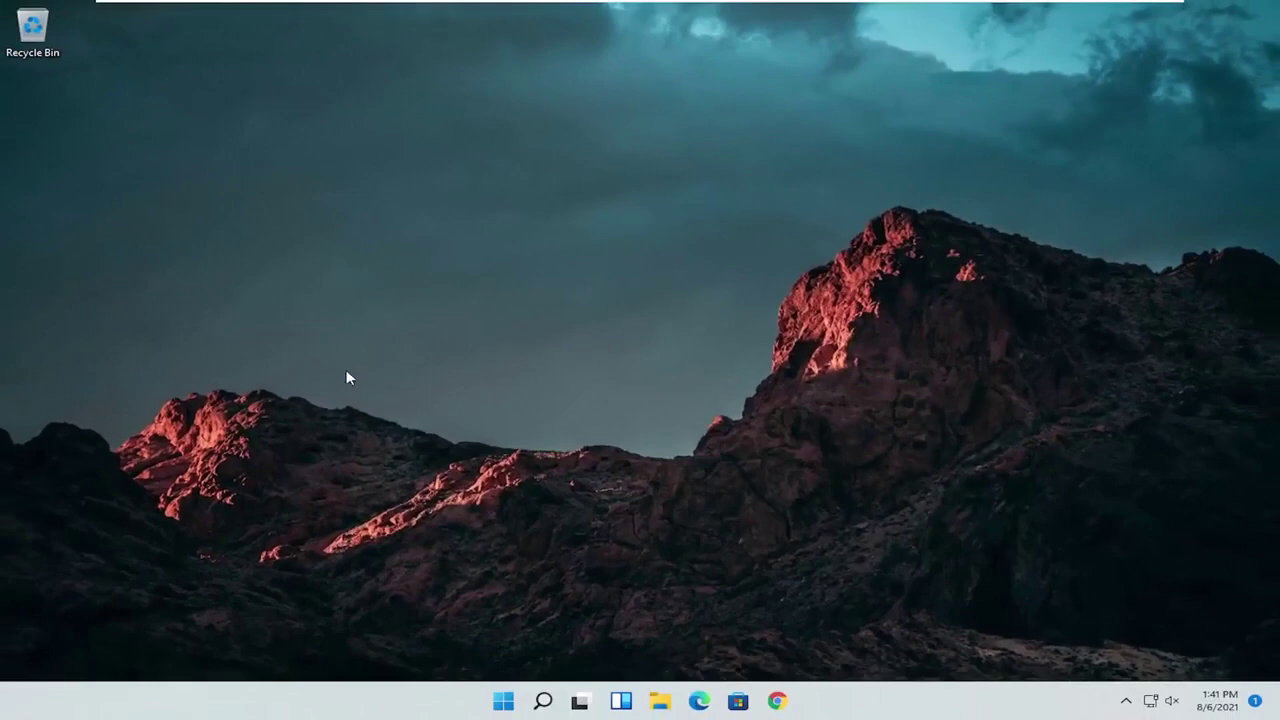
Open Troubleshoot settings through Windows search and go to the Other troubleshooters list
{"action": "left_click", "coordinate": [543, 701]}
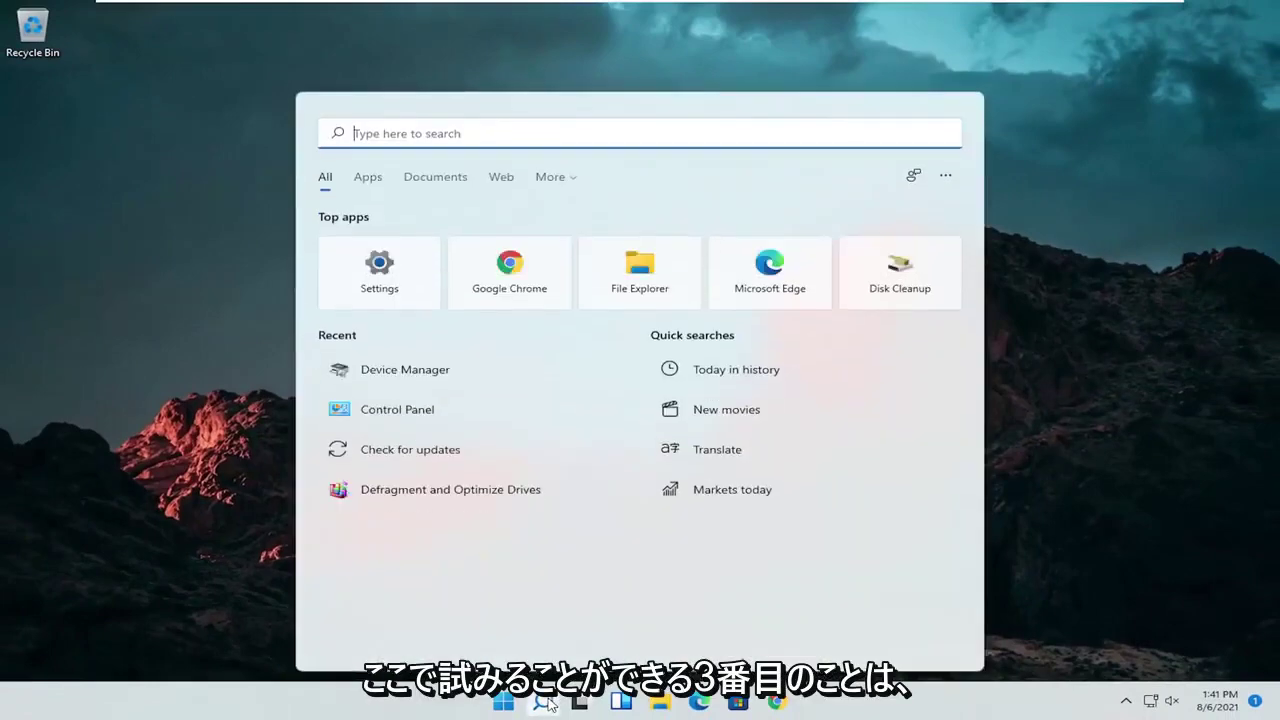
{"action": "type", "text": "troubleshoot"}
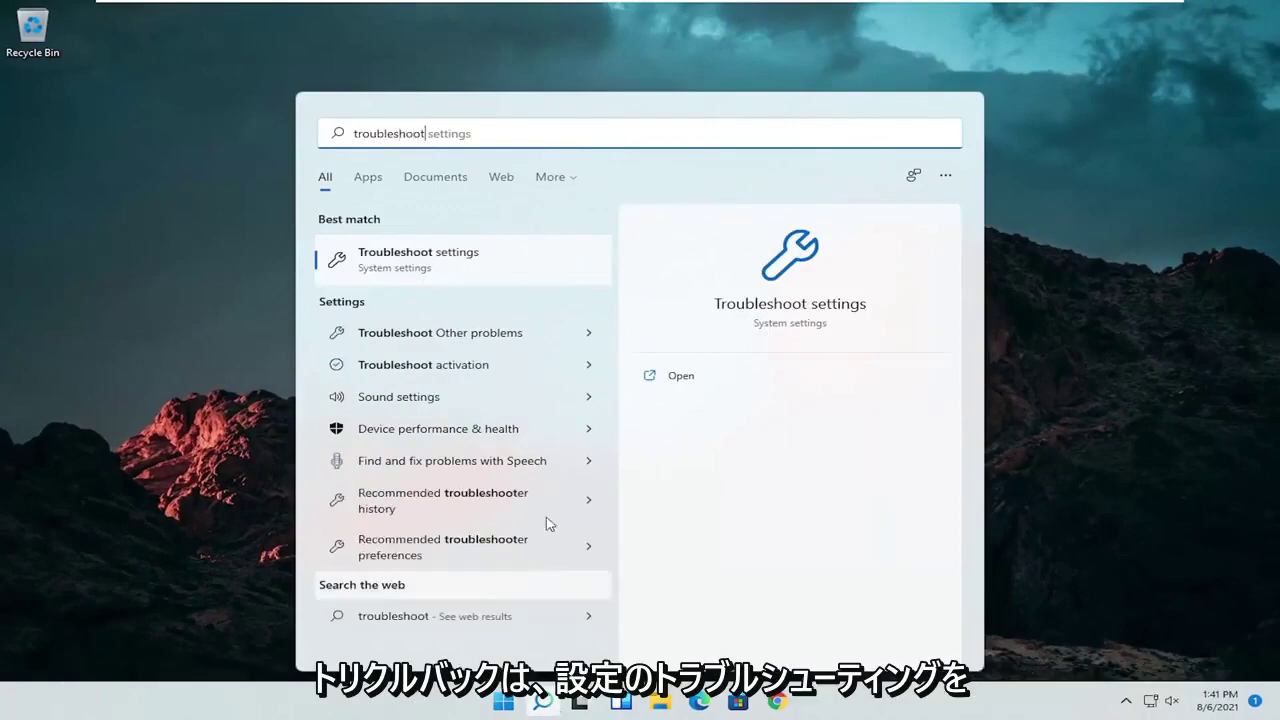
{"action": "left_click", "coordinate": [424, 258]}
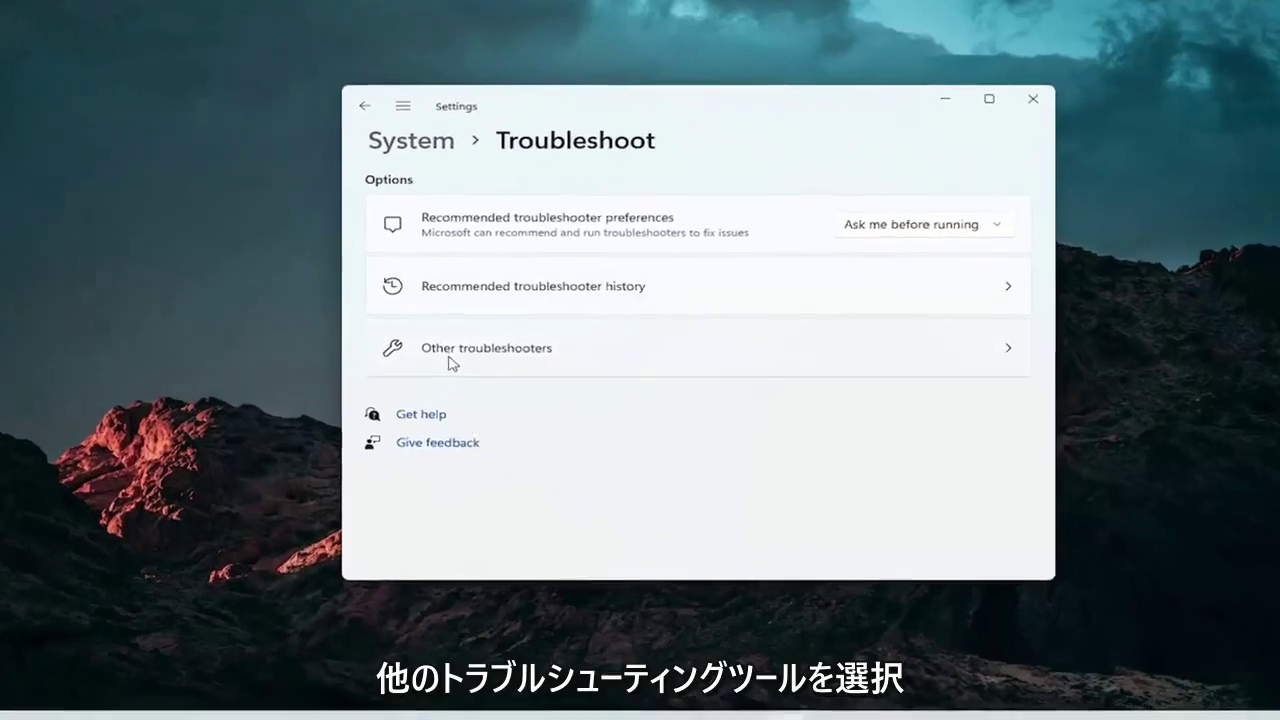
{"action": "left_click", "coordinate": [373, 366]}
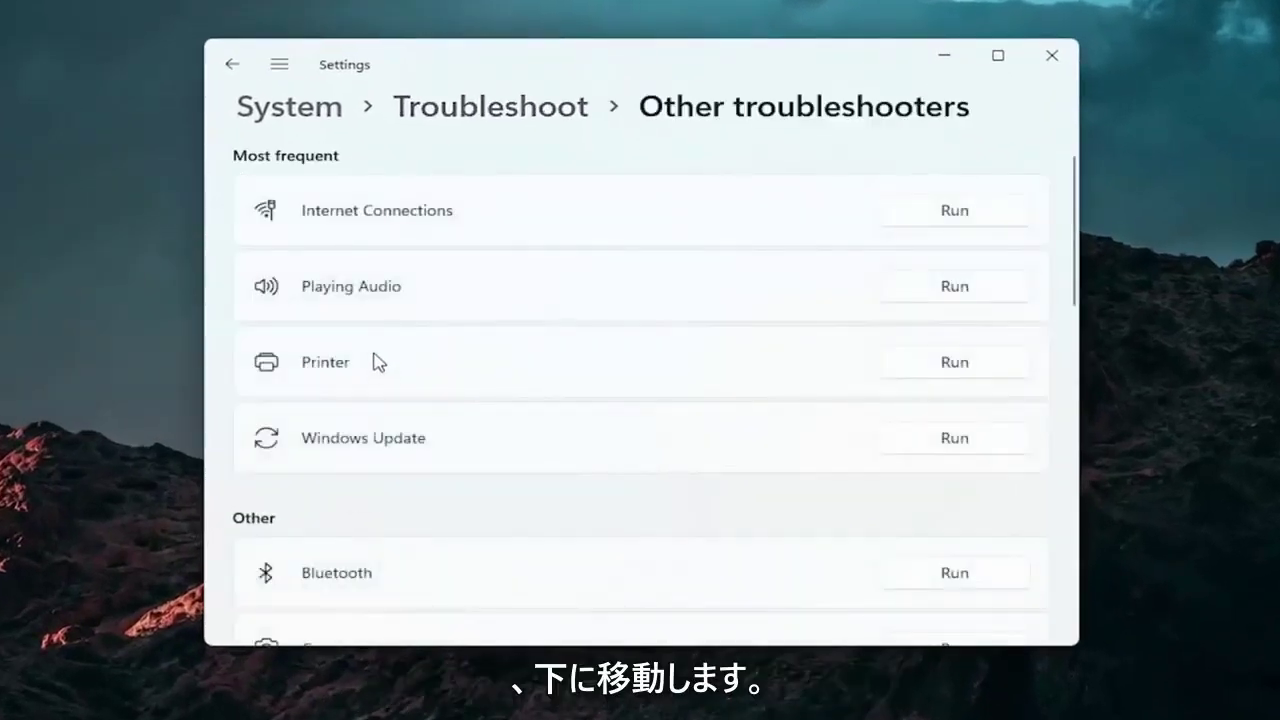
Run the Keyboard troubleshooter from the Other group, and close it and Settings once it completes
{"action": "scroll", "coordinate": [371, 363], "scroll_direction": "down", "scroll_amount": 3}
{"action": "scroll", "coordinate": [364, 358], "scroll_direction": "down", "scroll_amount": 1}
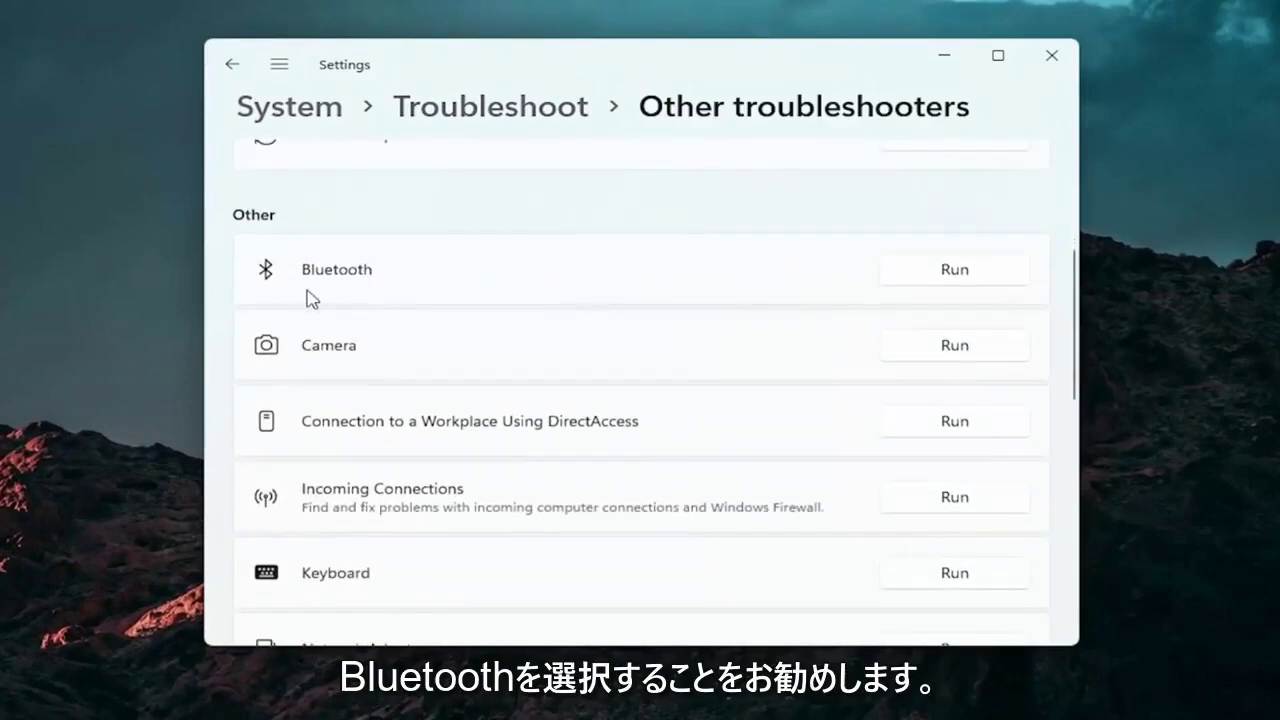
{"action": "scroll", "coordinate": [397, 400], "scroll_direction": "up", "scroll_amount": 1}
{"action": "scroll", "coordinate": [397, 400], "scroll_direction": "down", "scroll_amount": 1}
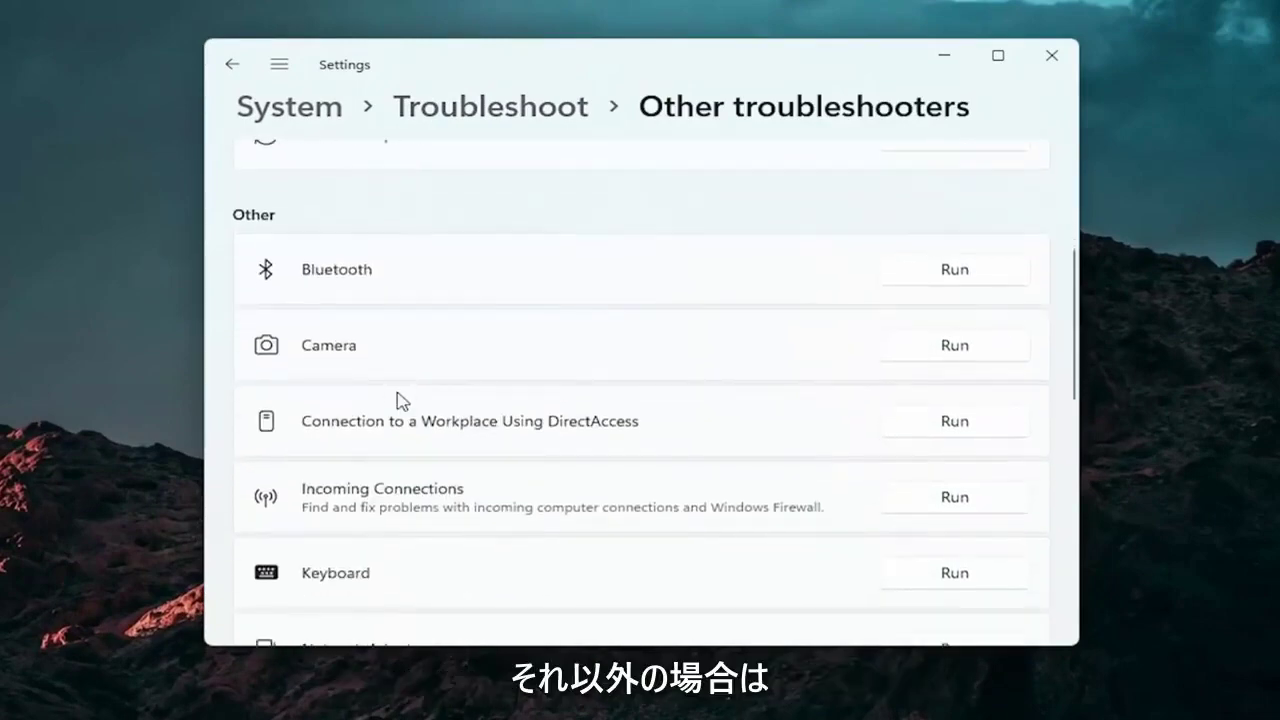
{"action": "scroll", "coordinate": [397, 400], "scroll_direction": "down", "scroll_amount": 2}
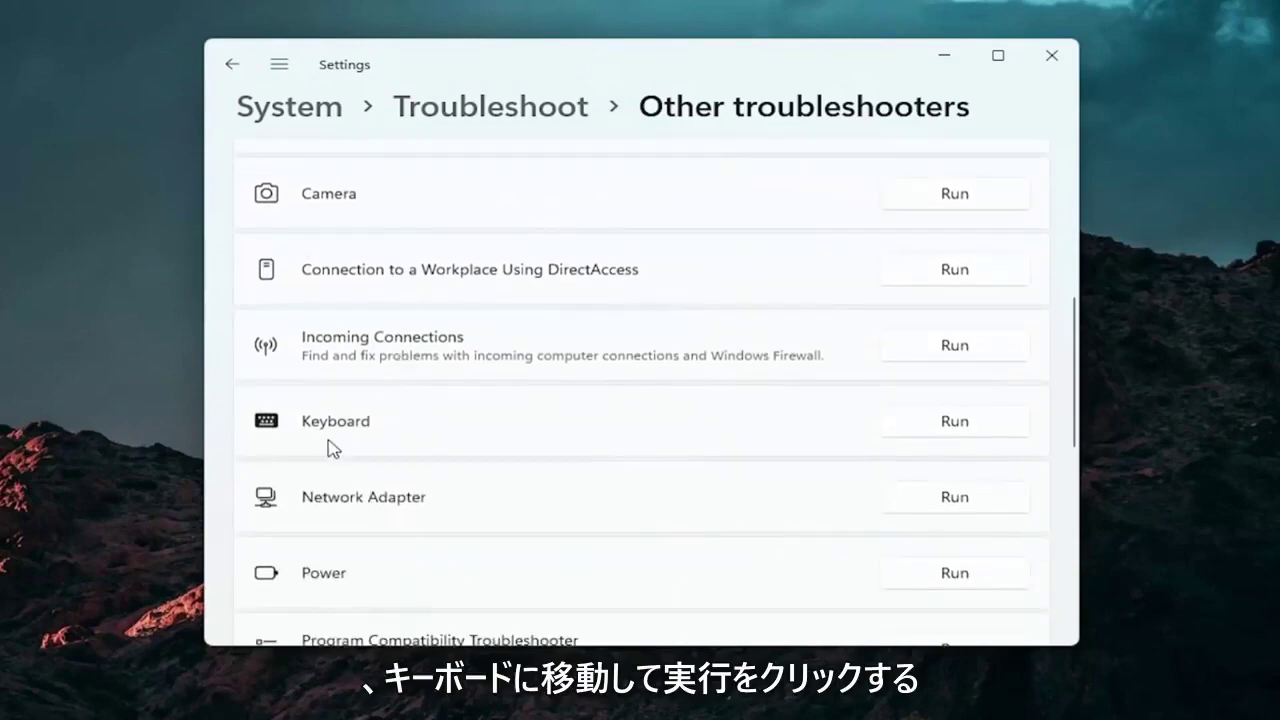
{"action": "left_click", "coordinate": [955, 421]}
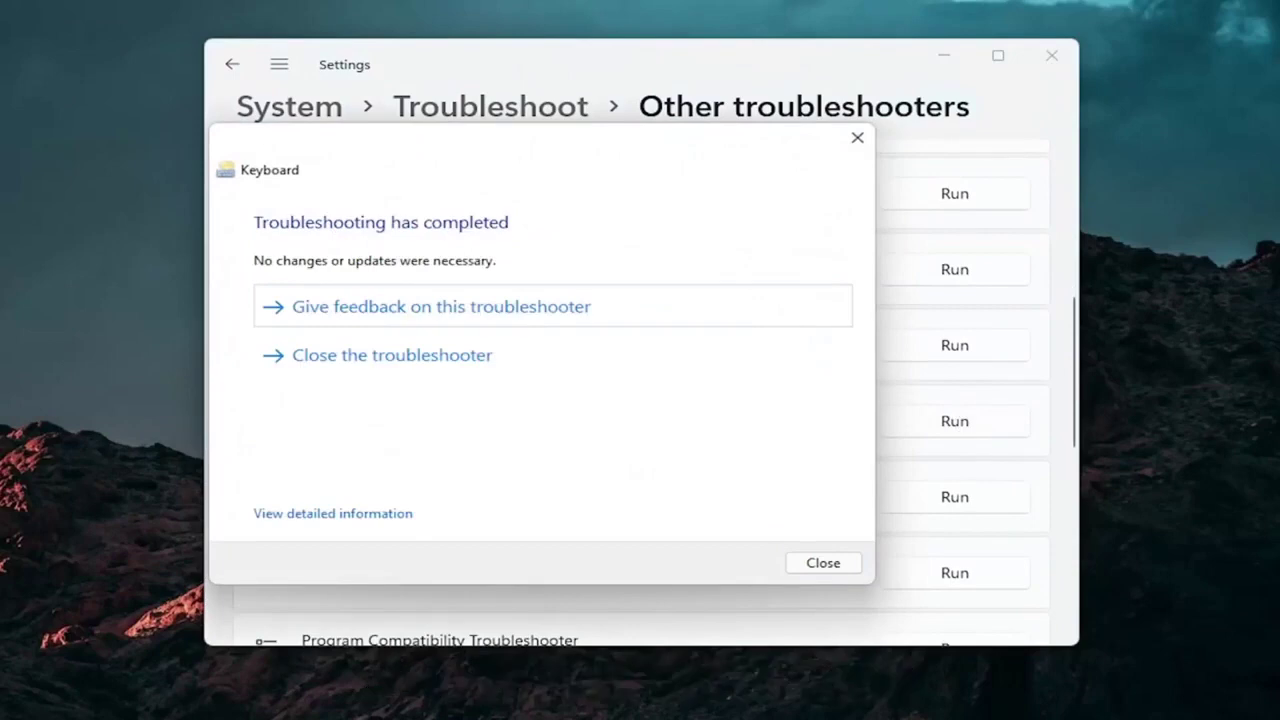
{"action": "left_click", "coordinate": [857, 137]}
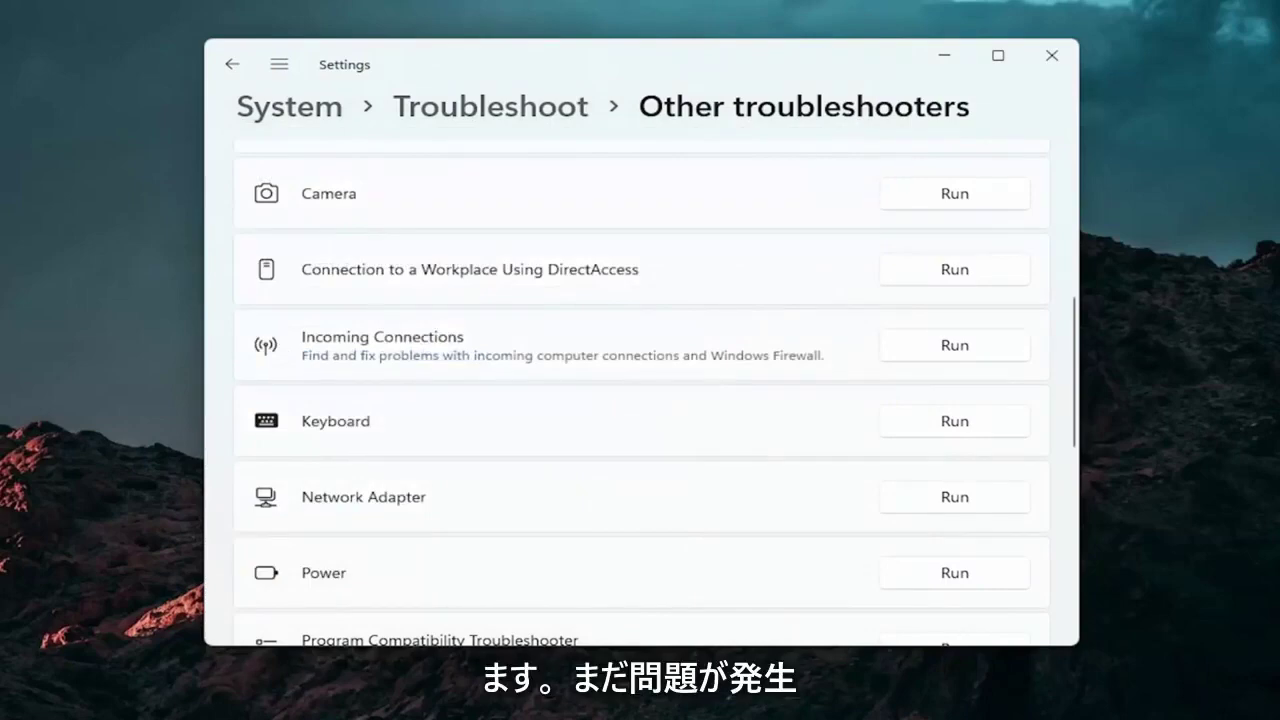
{"action": "left_click", "coordinate": [1050, 55]}
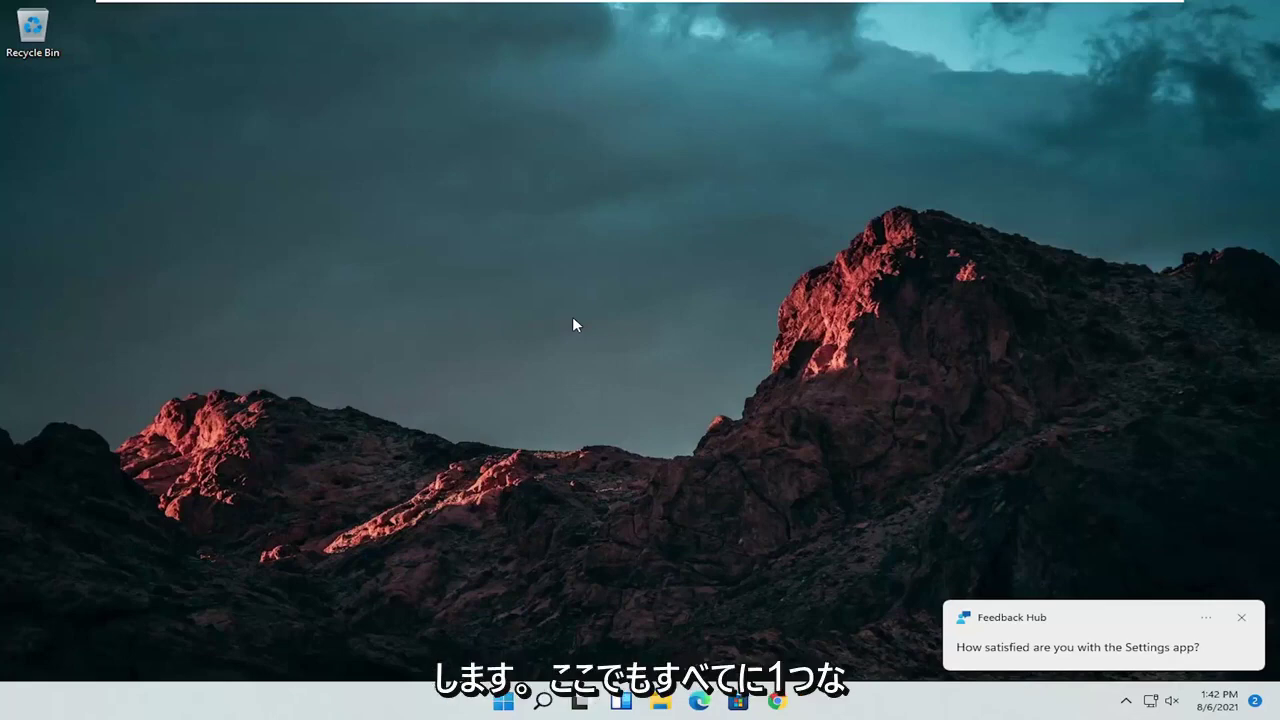
Search for cmd, run Command Prompt as administrator, and allow it to make changes to the device
{"action": "left_click", "coordinate": [540, 704]}
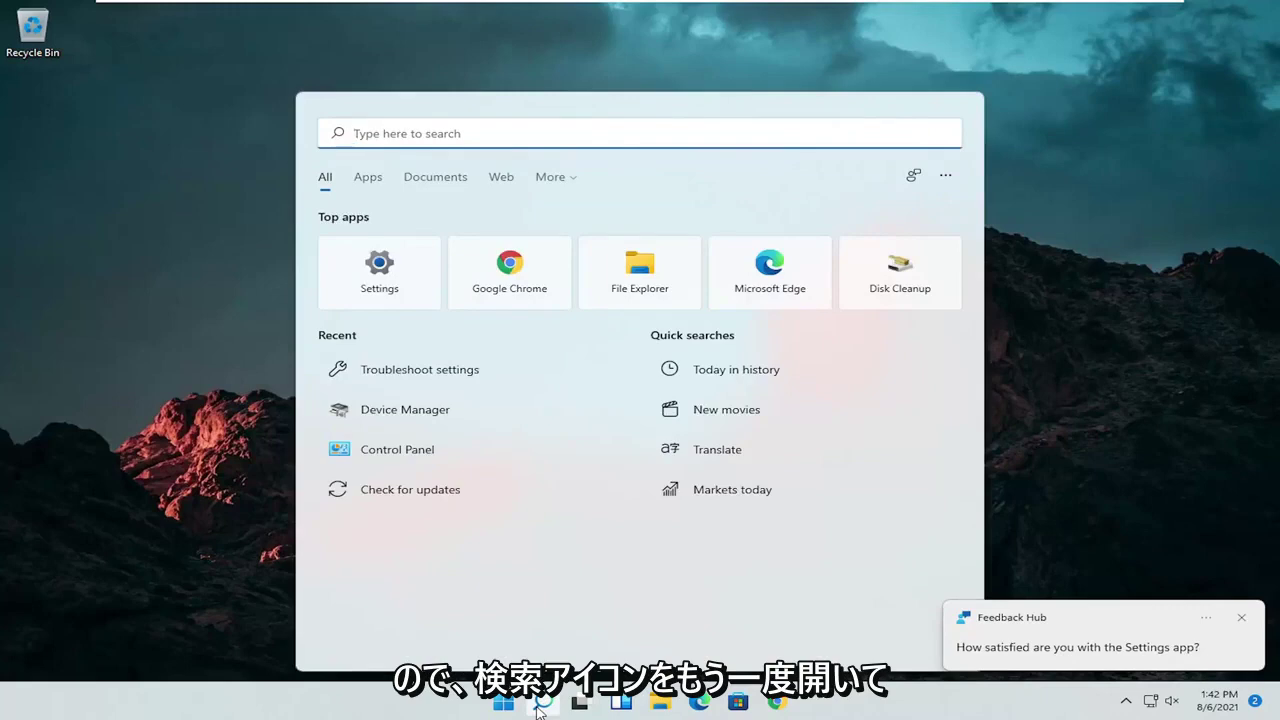
{"action": "type", "text": "cmd"}
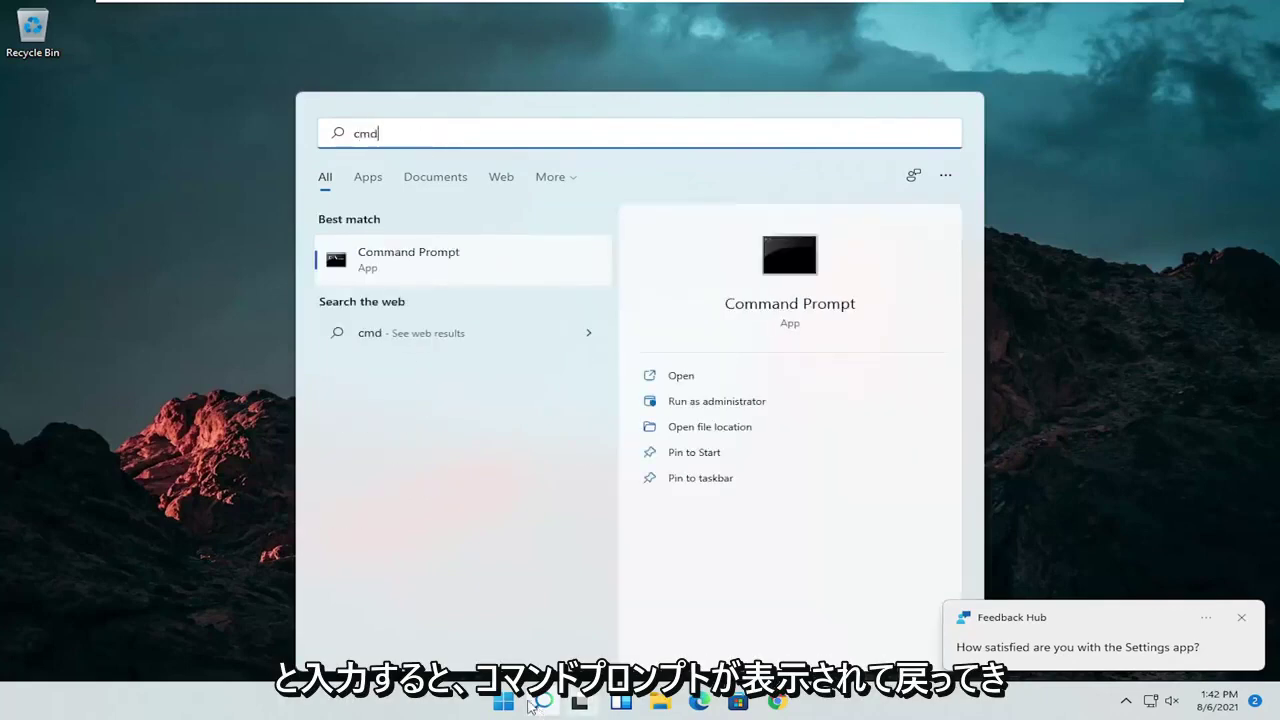
{"action": "right_click", "coordinate": [380, 259]}
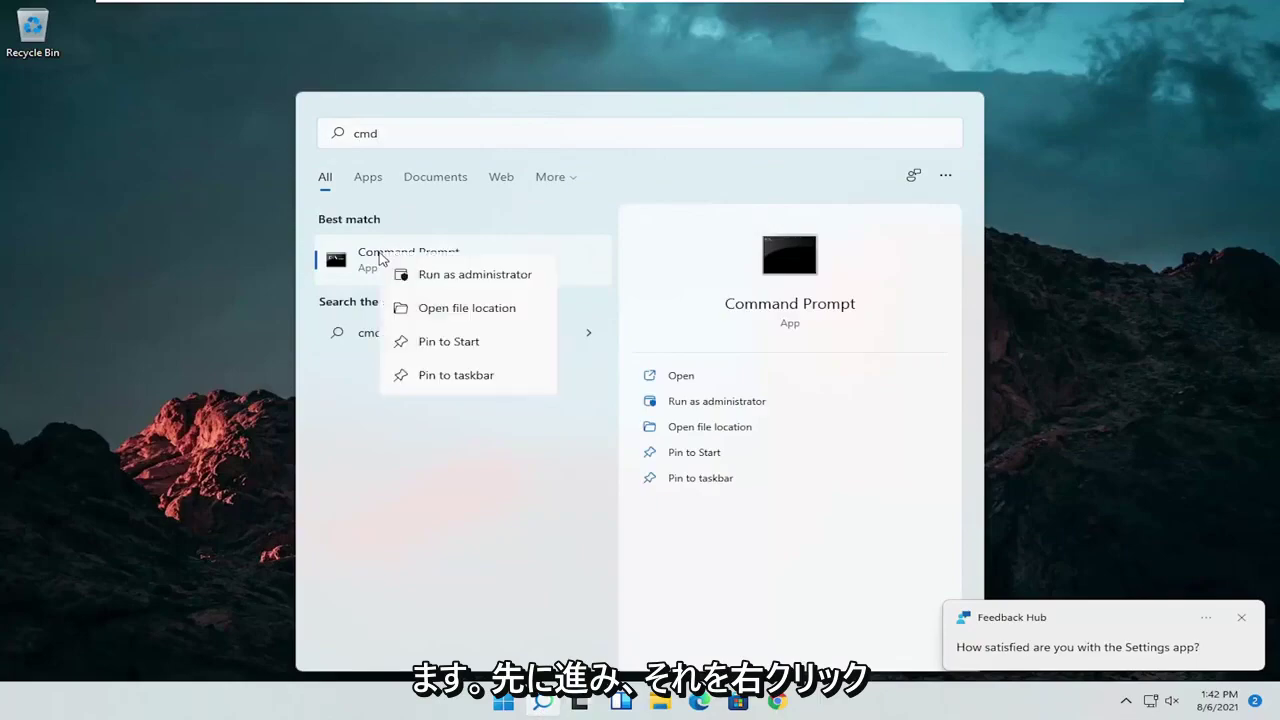
{"action": "left_click", "coordinate": [436, 278]}
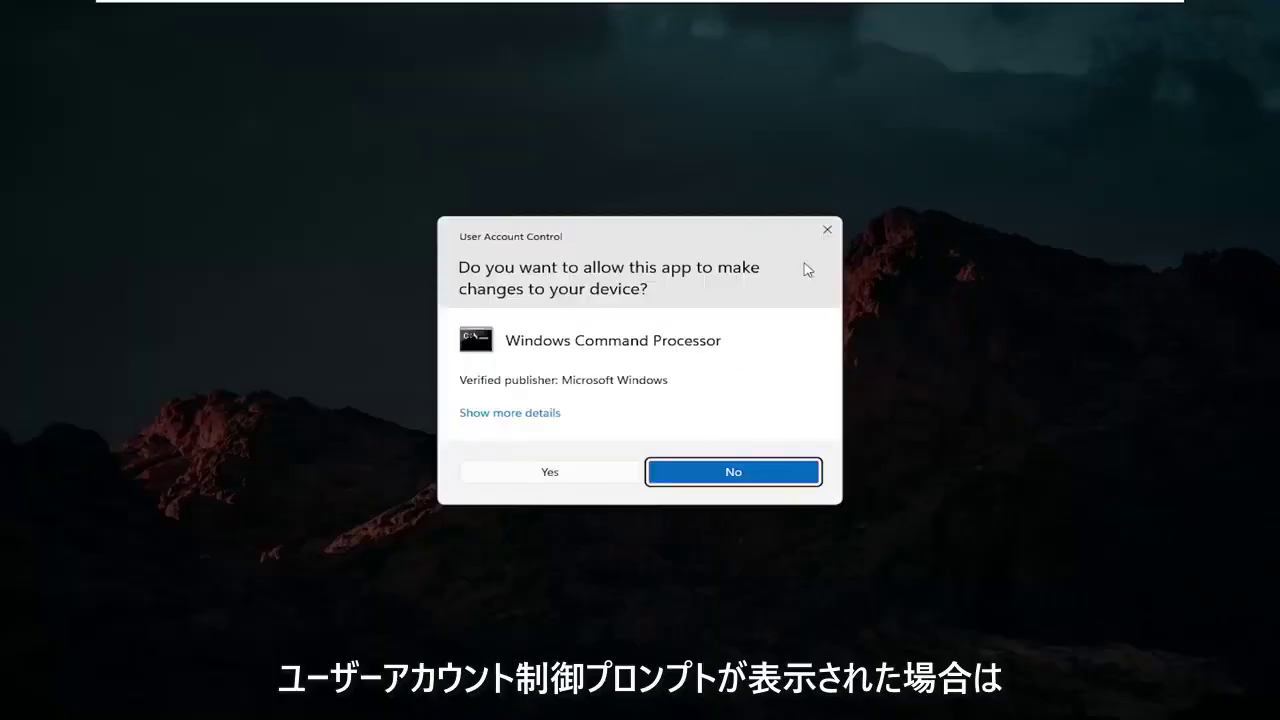
{"action": "left_click", "coordinate": [541, 475]}
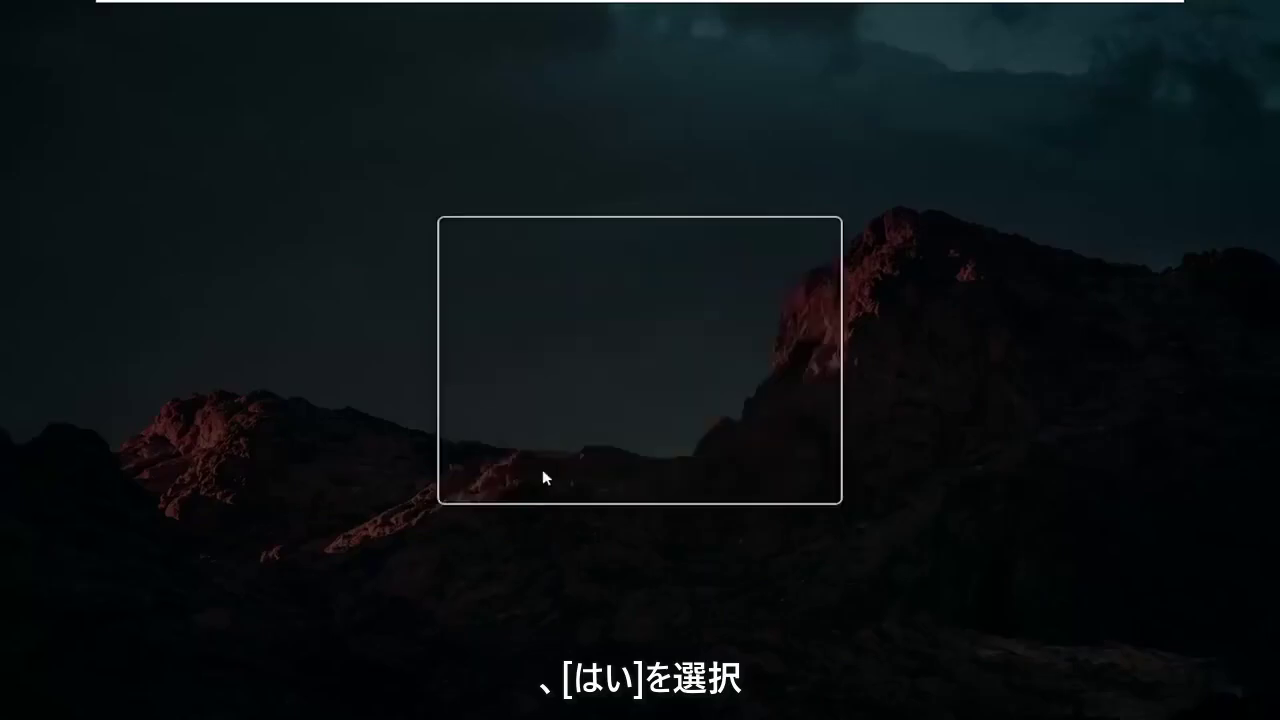
{"action": "left_click_drag", "start_coordinate": [514, 71], "coordinate": [670, 126]}
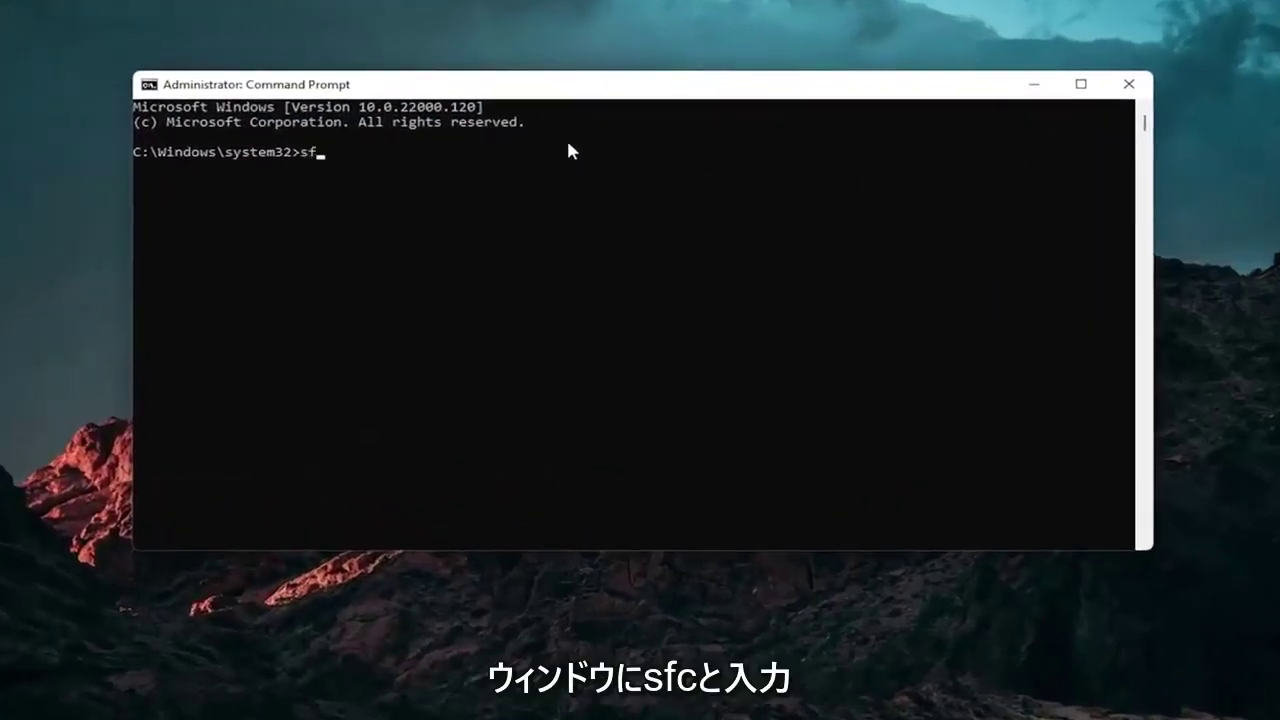
Run sfc /scannow to scan the system files, and close Command Prompt once the scan completes
{"action": "type", "text": "sfc /scannow"}
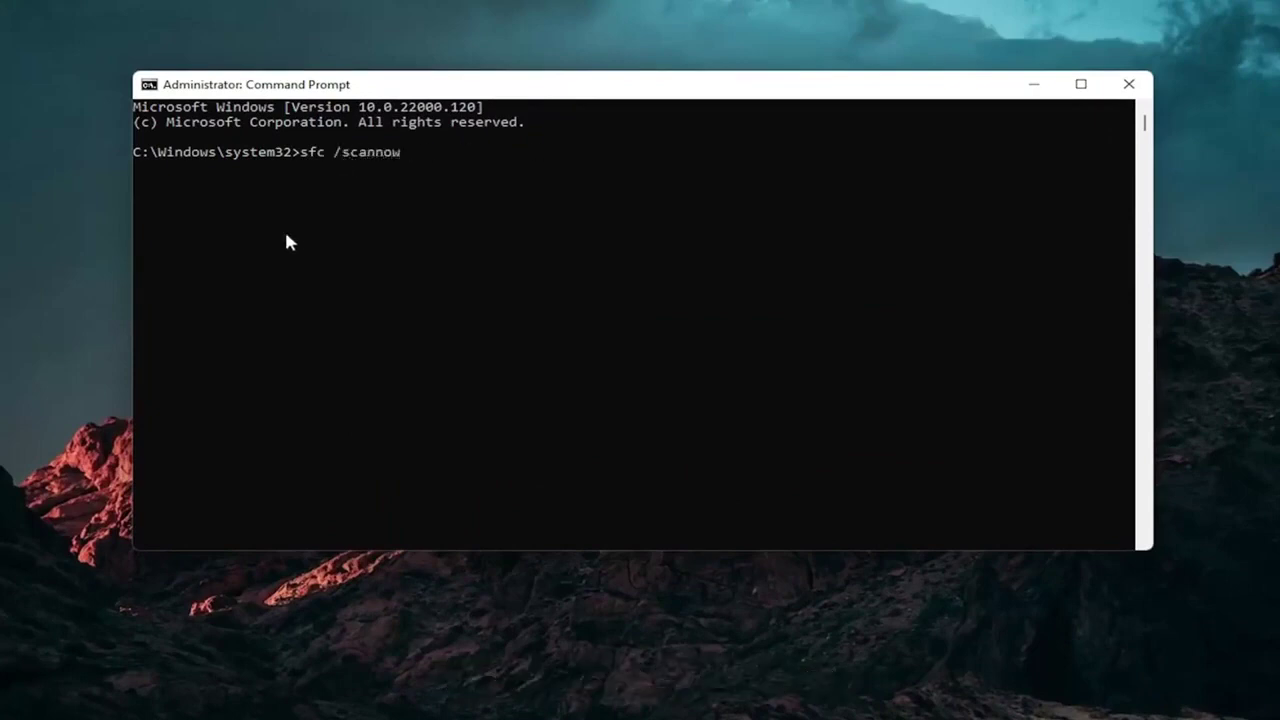
{"action": "key", "text": "Return"}
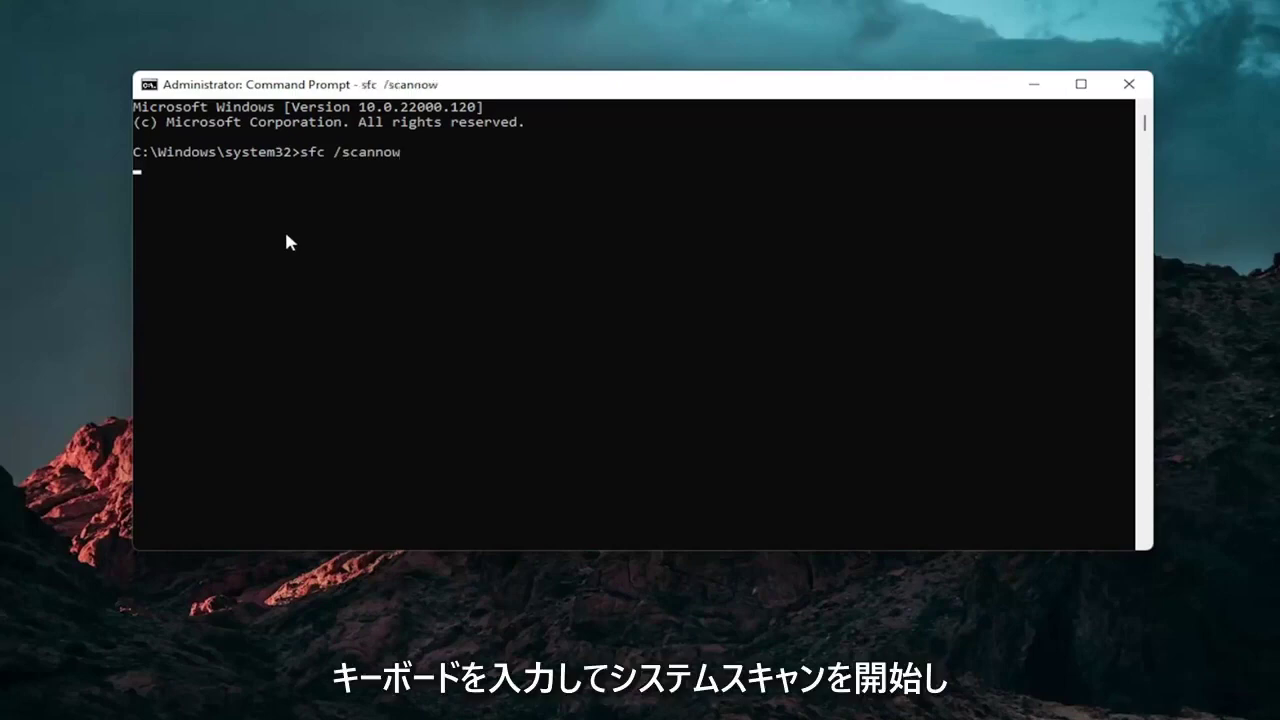
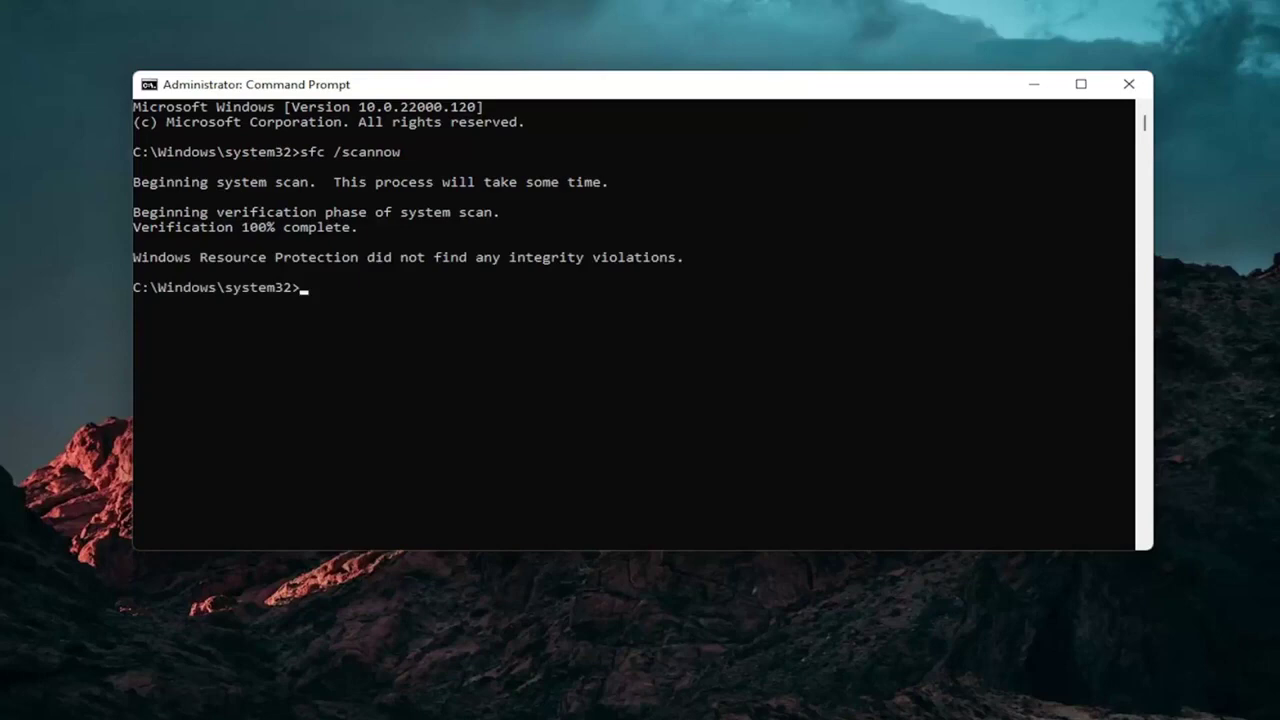
{"action": "left_click", "coordinate": [1128, 84]}
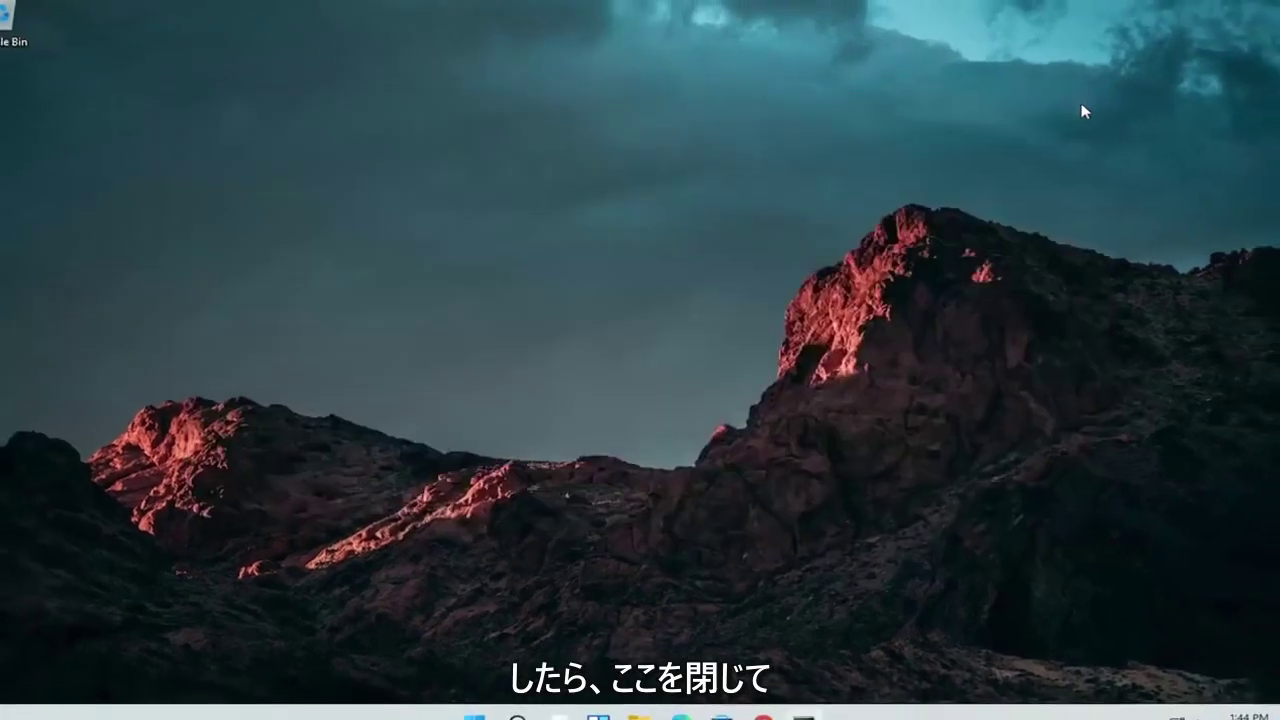
Restart the computer
{"action": "right_click", "coordinate": [474, 716]}
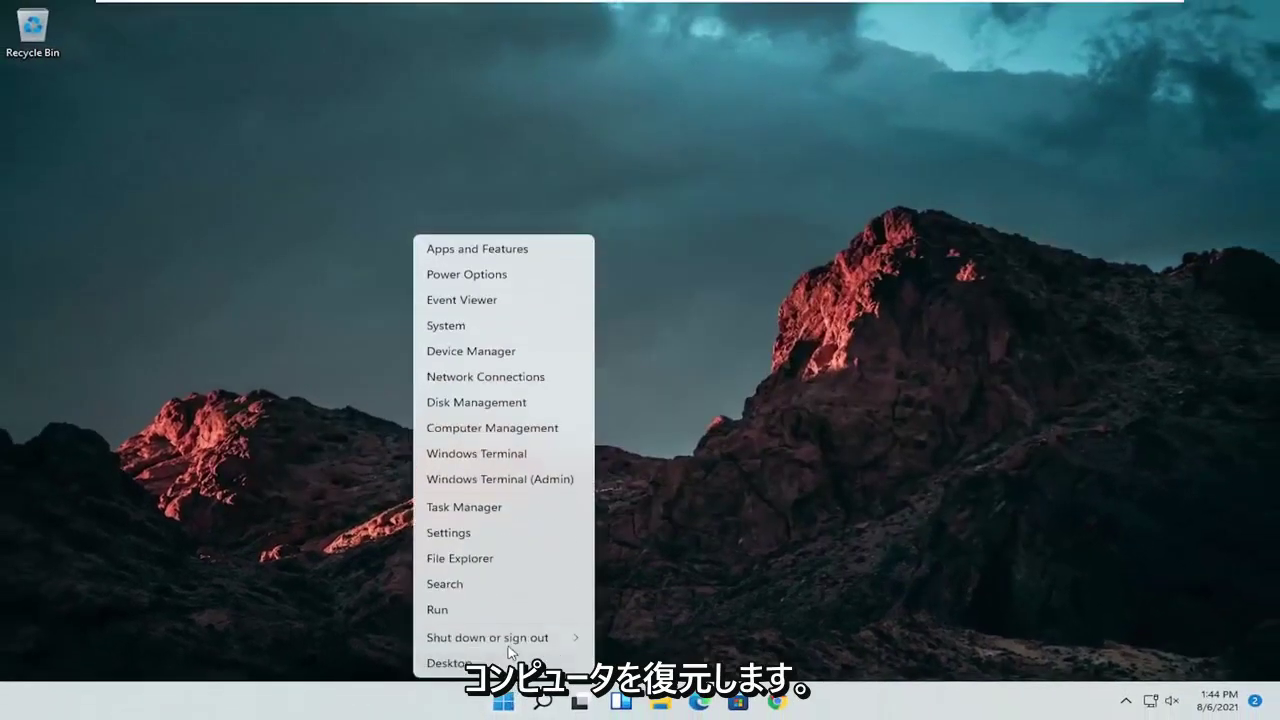
{"action": "mouse_move", "coordinate": [510, 640]}
{"action": "left_click", "coordinate": [616, 664]}
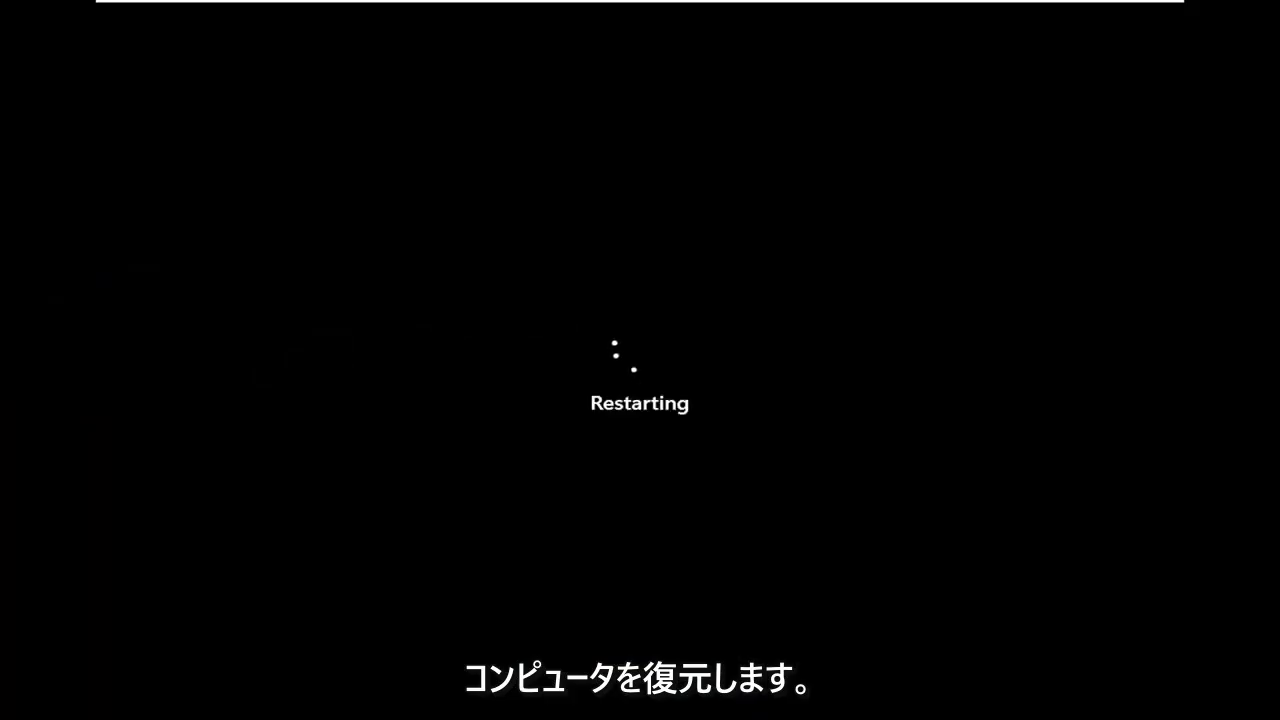